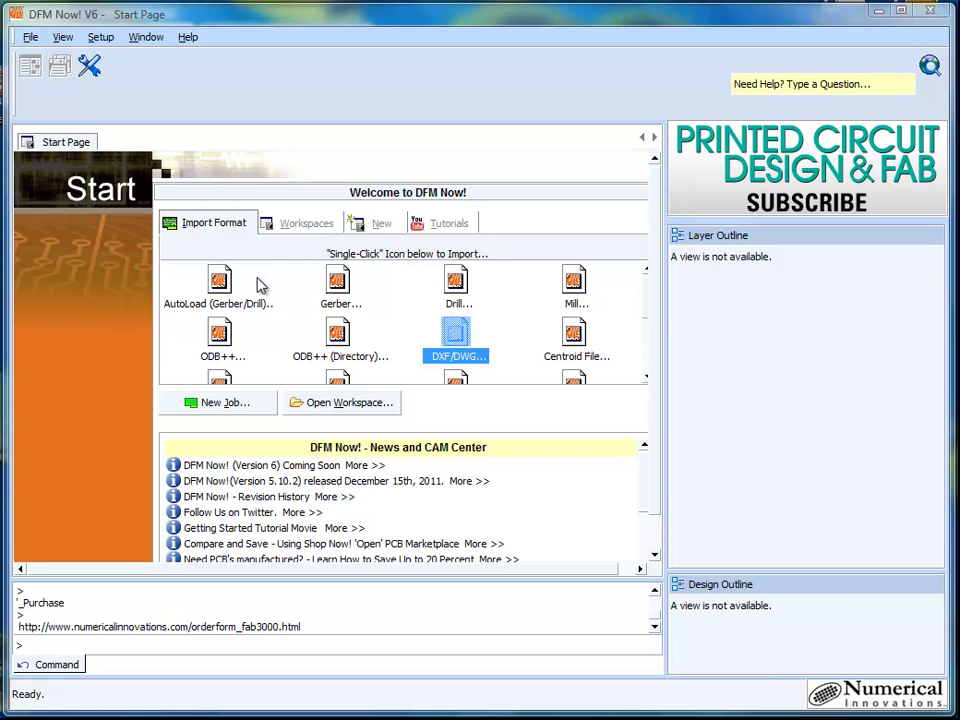
Step: Import the 274X example board's nine layer files with the AutoLoad Wizard
left_click(221, 283)
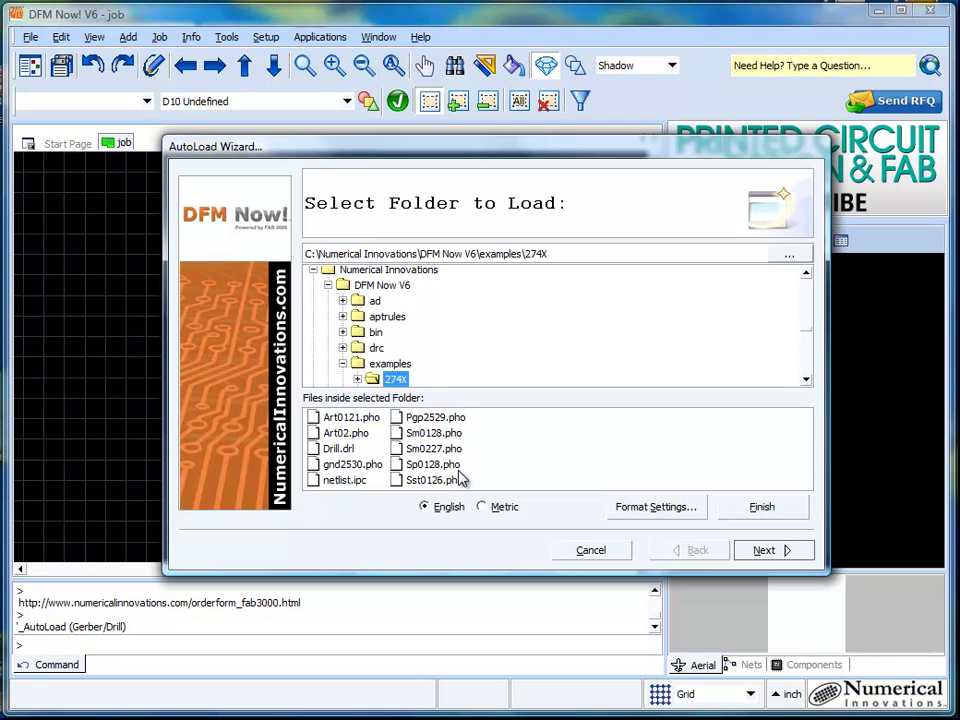
left_click(766, 550)
left_click(784, 552)
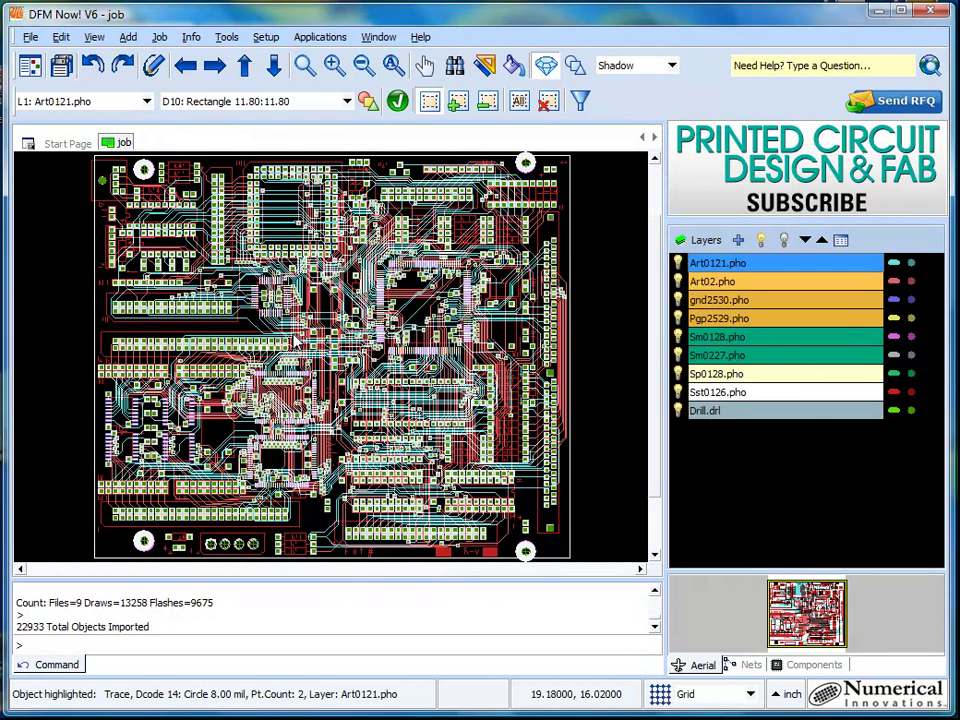
Step: Zoom in to inspect a trace on Art02.pho, then zoom back out to the full board
scroll(296, 342, "up", 5)
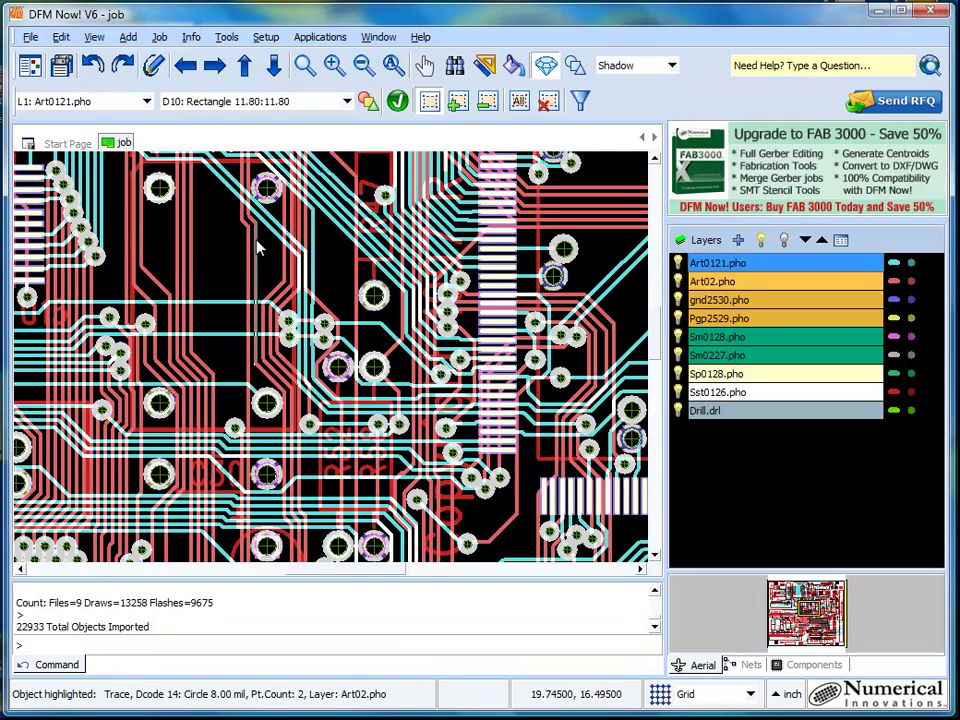
left_click(258, 248)
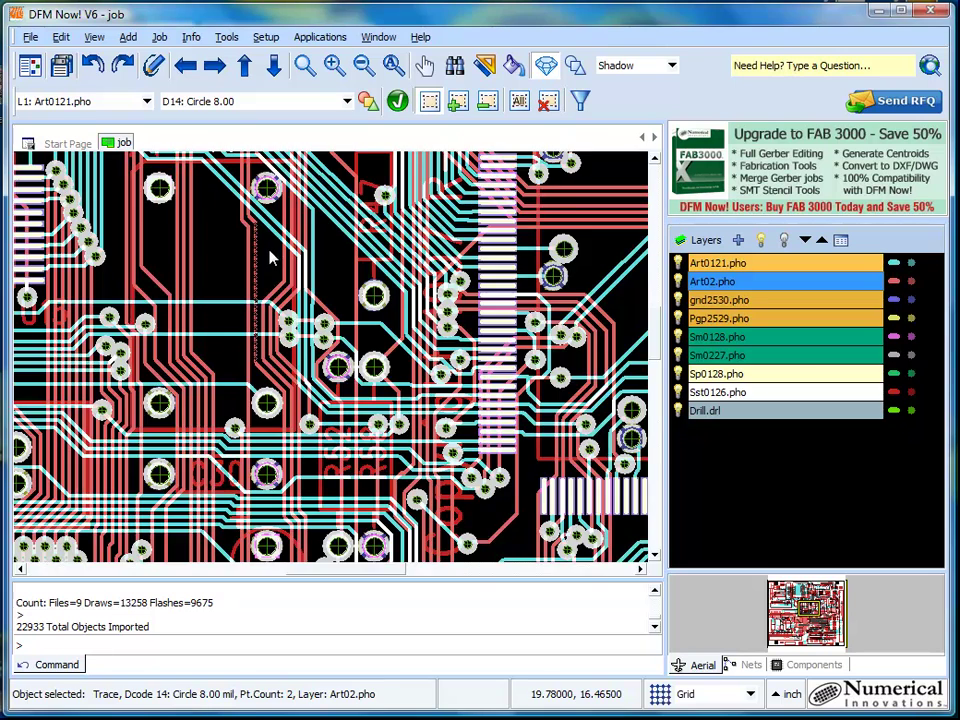
scroll(270, 258, "up", 3)
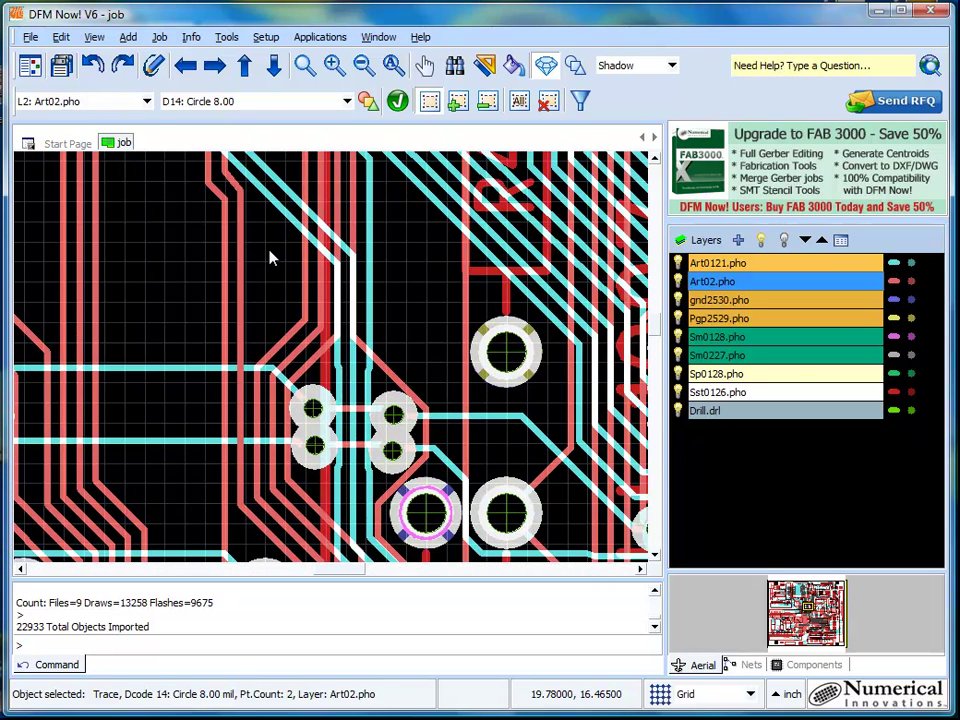
left_click(393, 63)
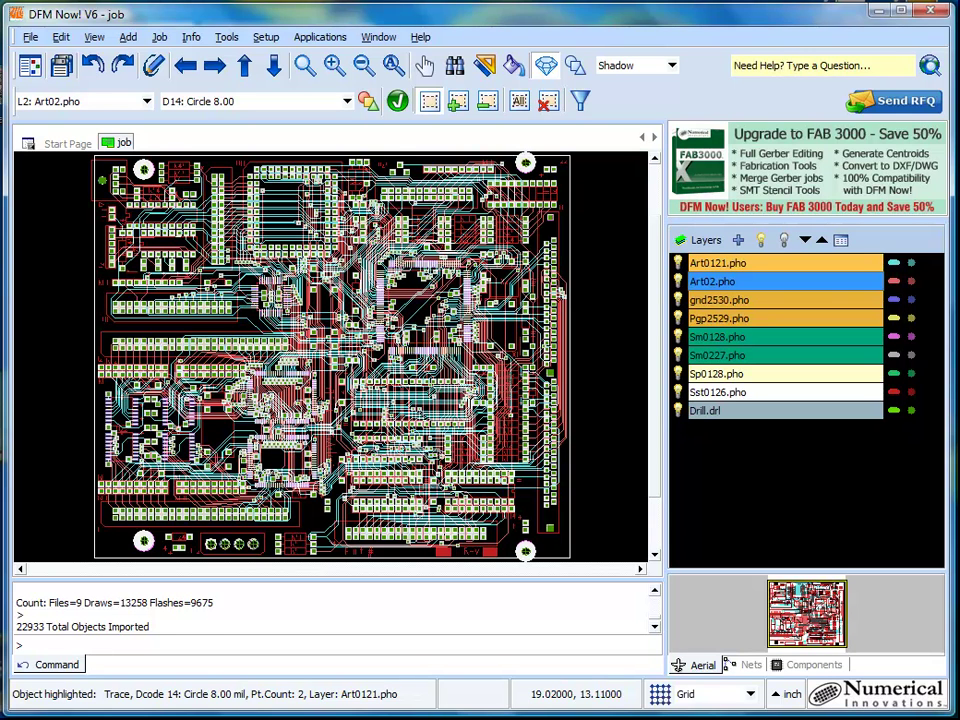
Step: In Chrome's Shop #1 quote form, step through the empty Contact name, Company, Part Number, Revision and Quantity fields
left_click(124, 681)
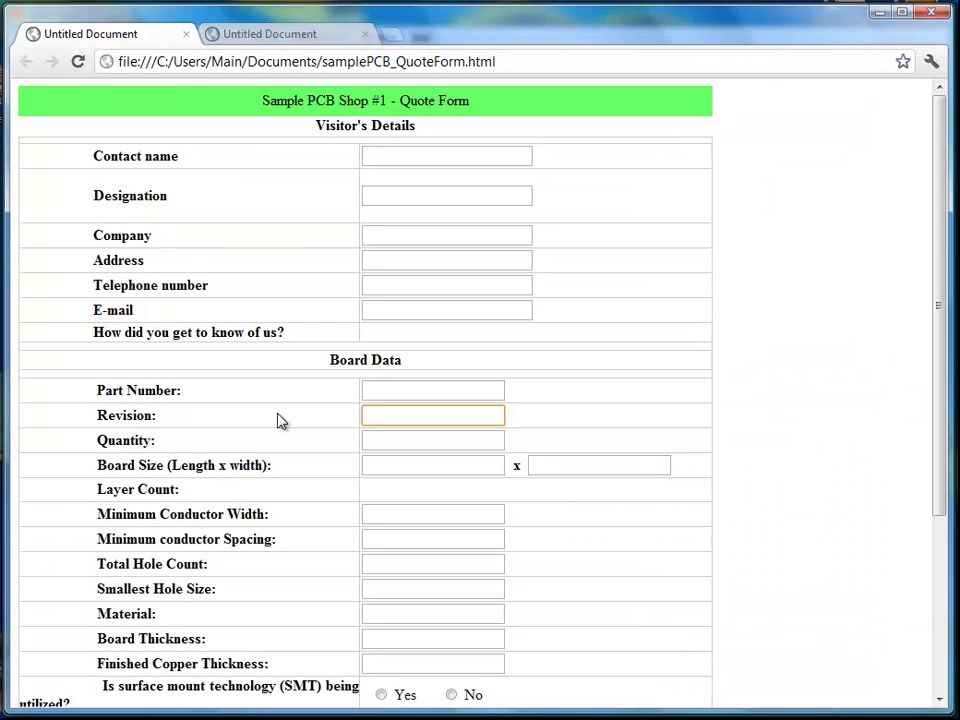
left_click(371, 154)
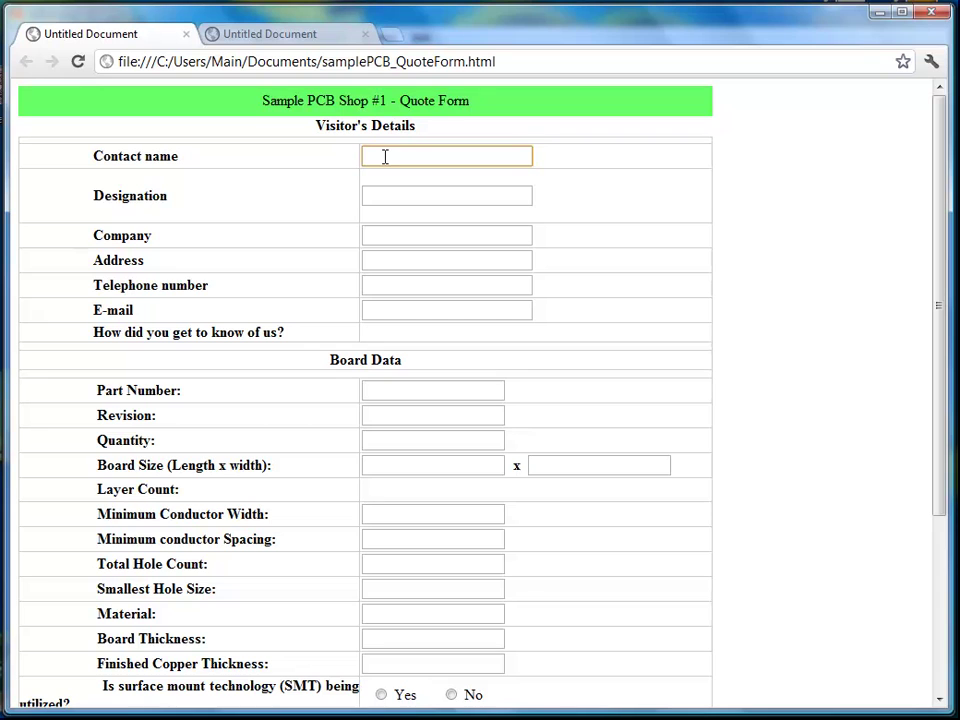
left_click(388, 237)
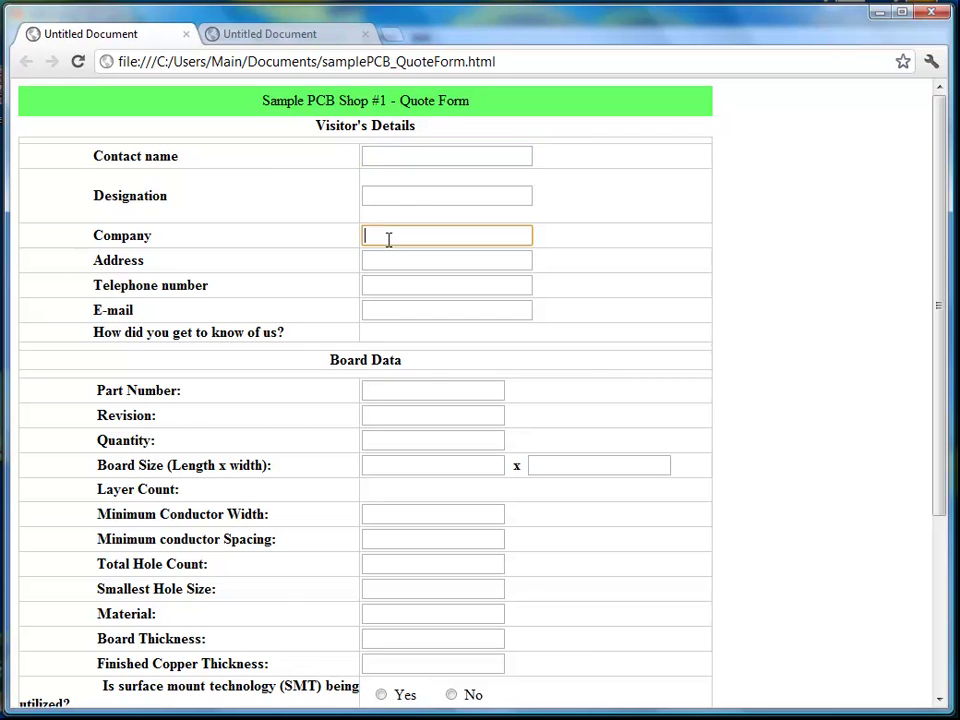
left_click(422, 388)
left_click(409, 415)
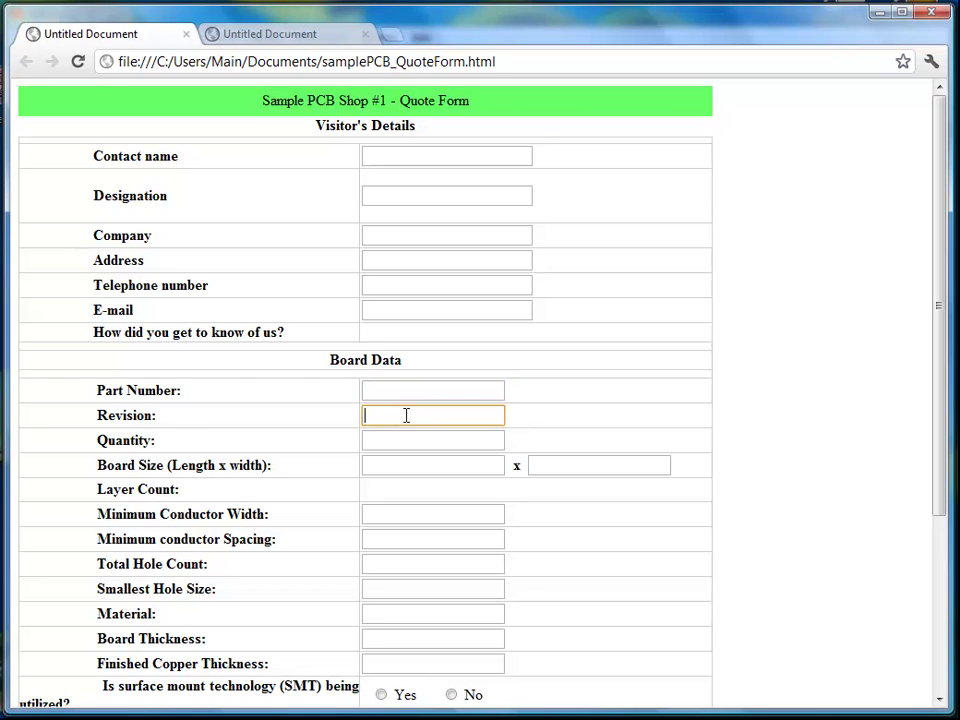
left_click(382, 441)
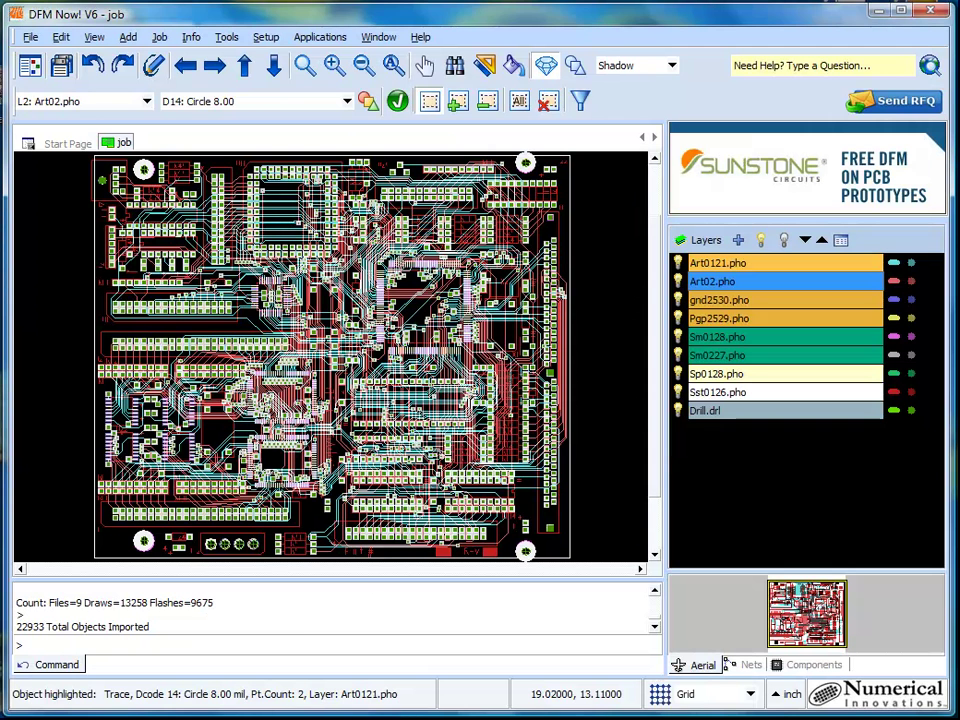
Step: Measure point-to-point between the board's top-left and bottom-right corners: DX 6.75, DY -5.72, distance 8.84765
left_click(488, 65)
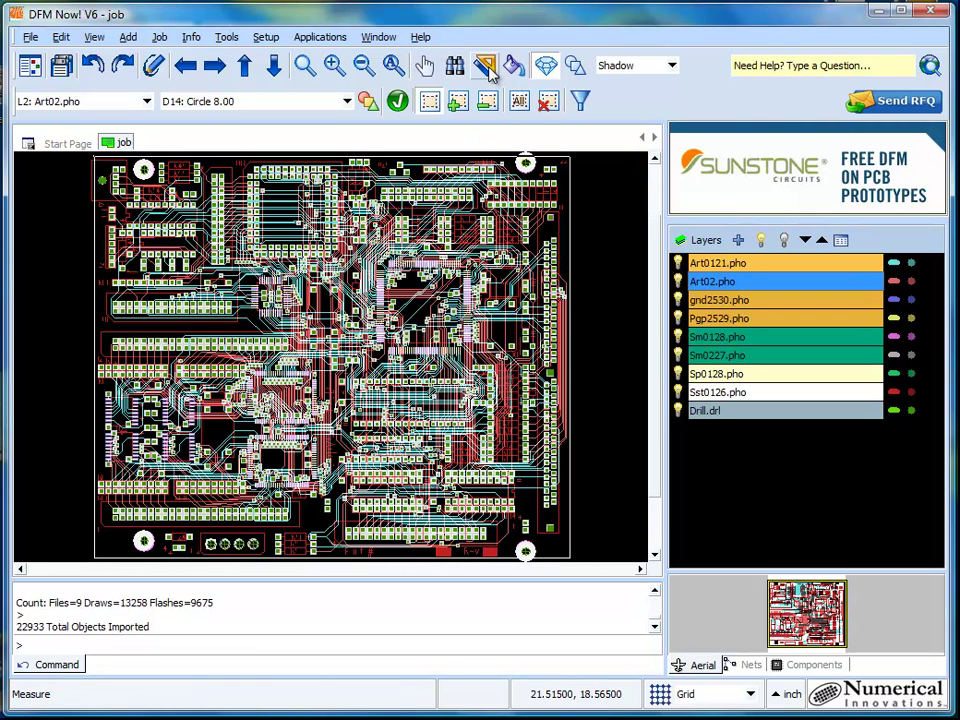
left_click(488, 65)
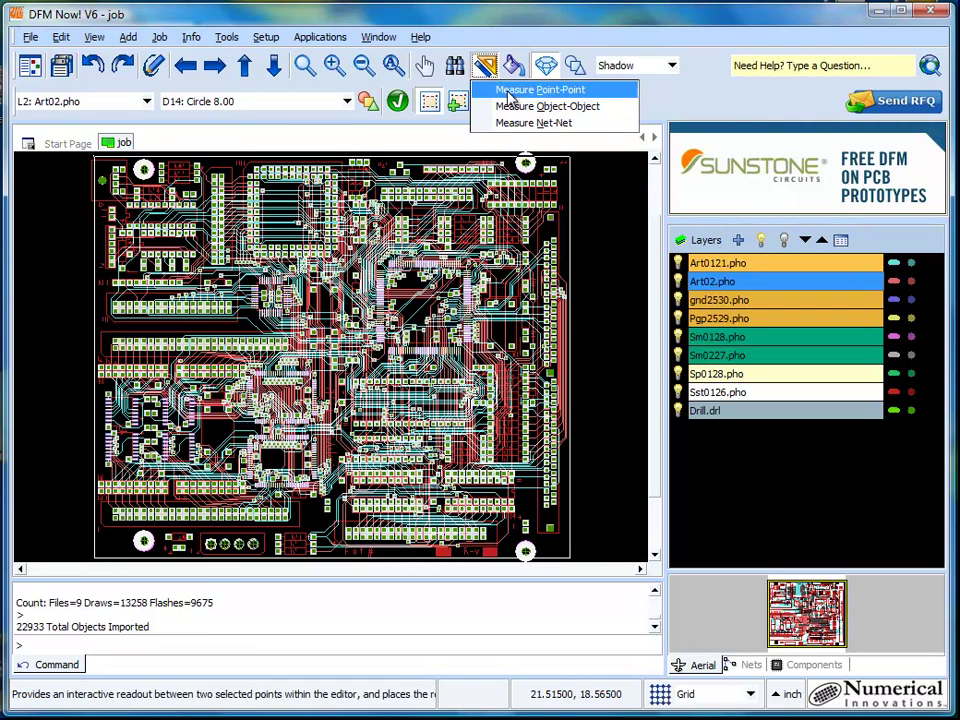
left_click(542, 86)
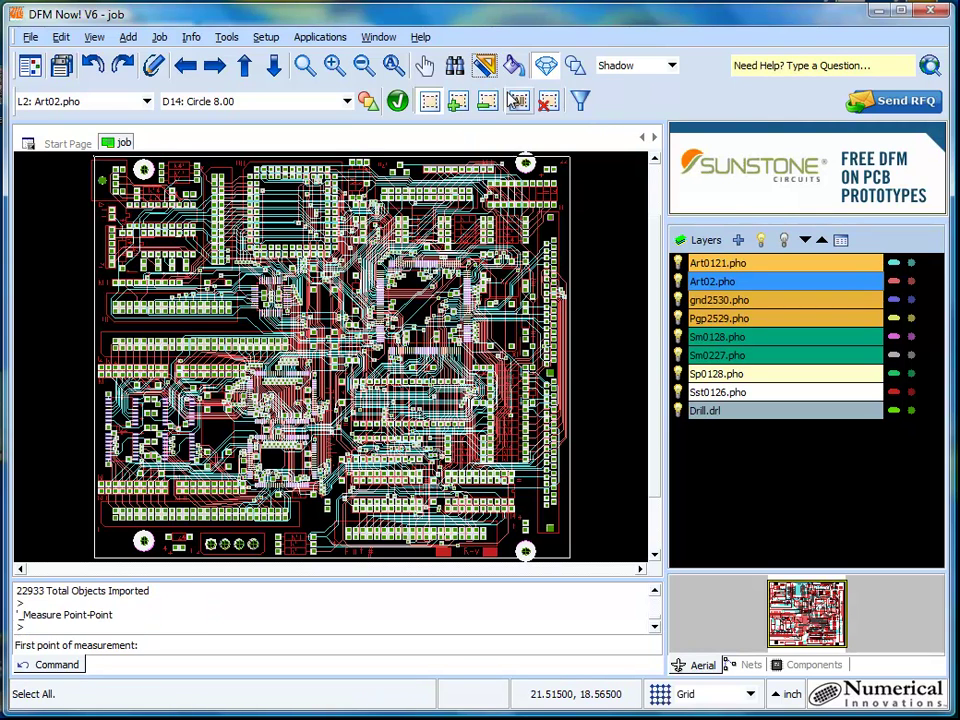
left_click(95, 159)
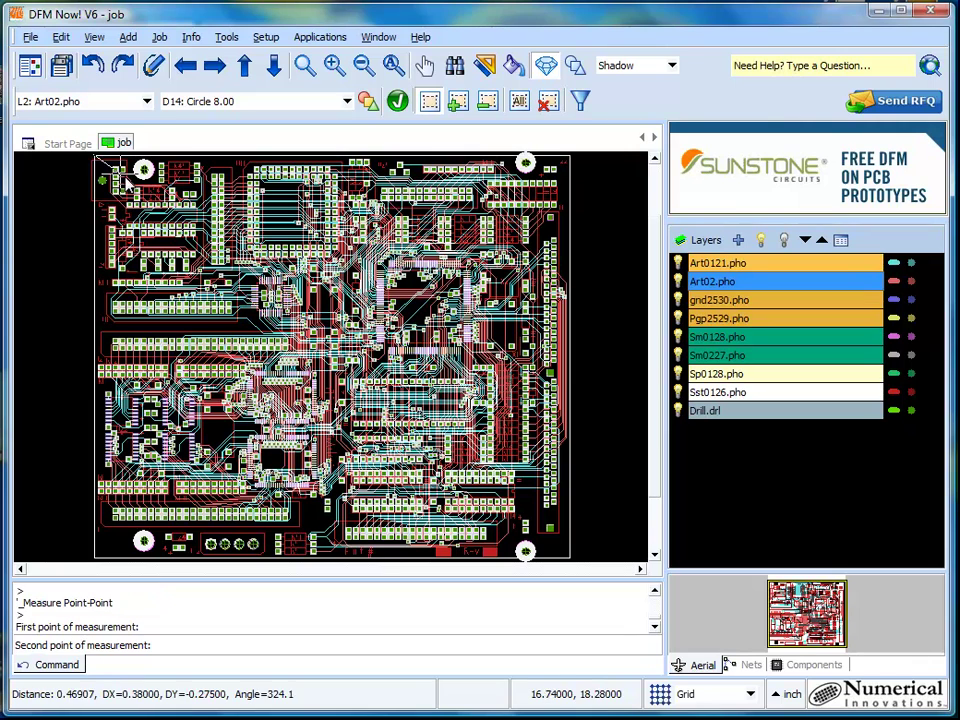
left_click(572, 565)
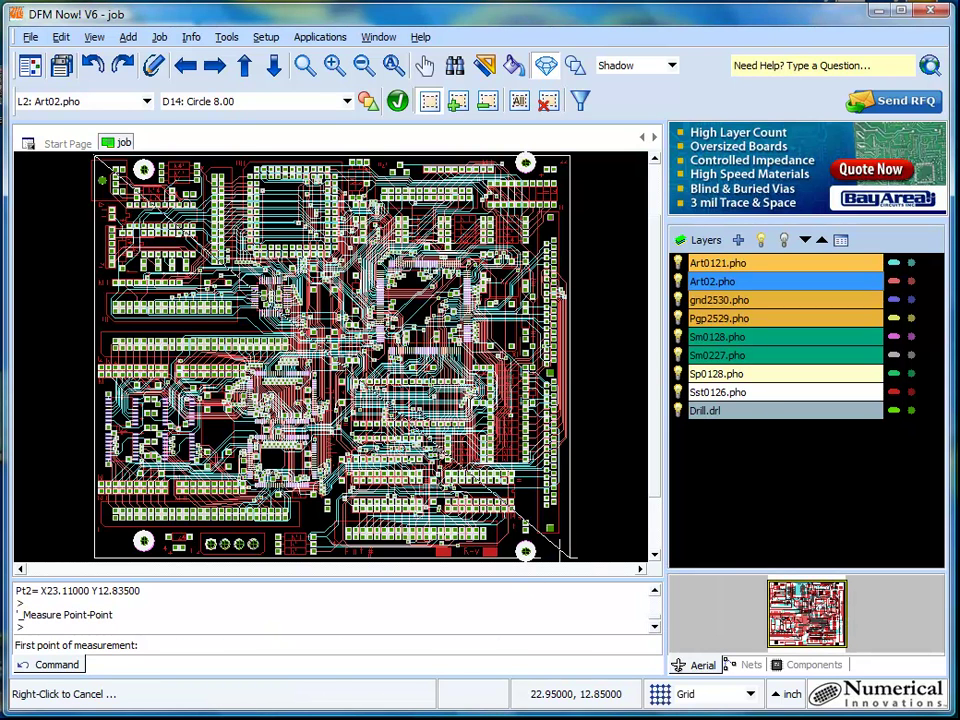
Step: Enter Board Size length 6.5 and width 5.75 in the Shop #1 quote form
left_click(242, 700)
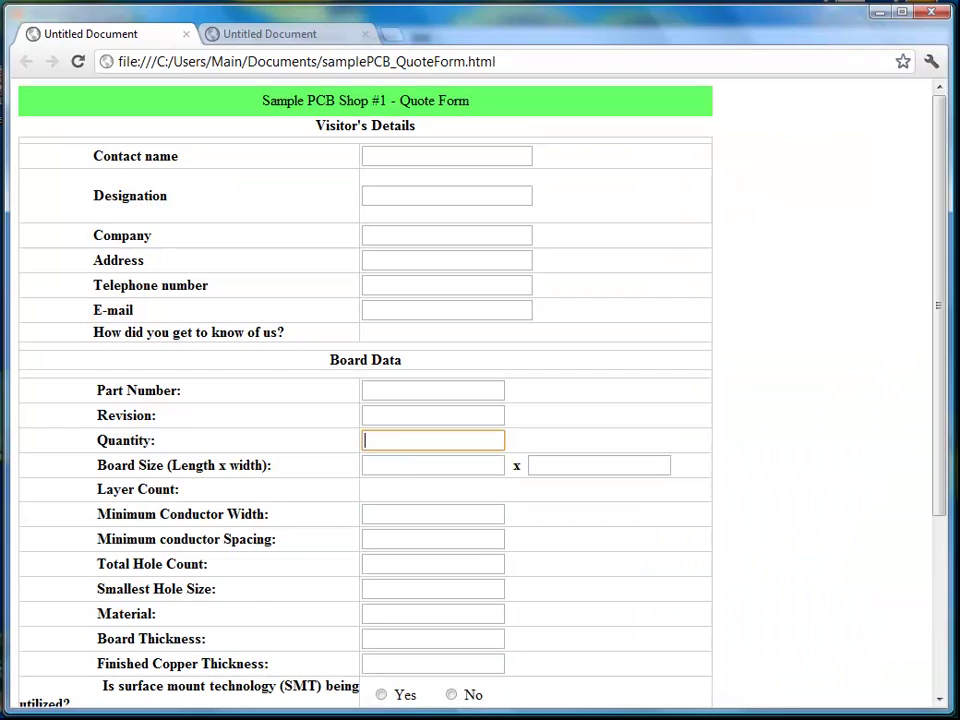
left_click(405, 463)
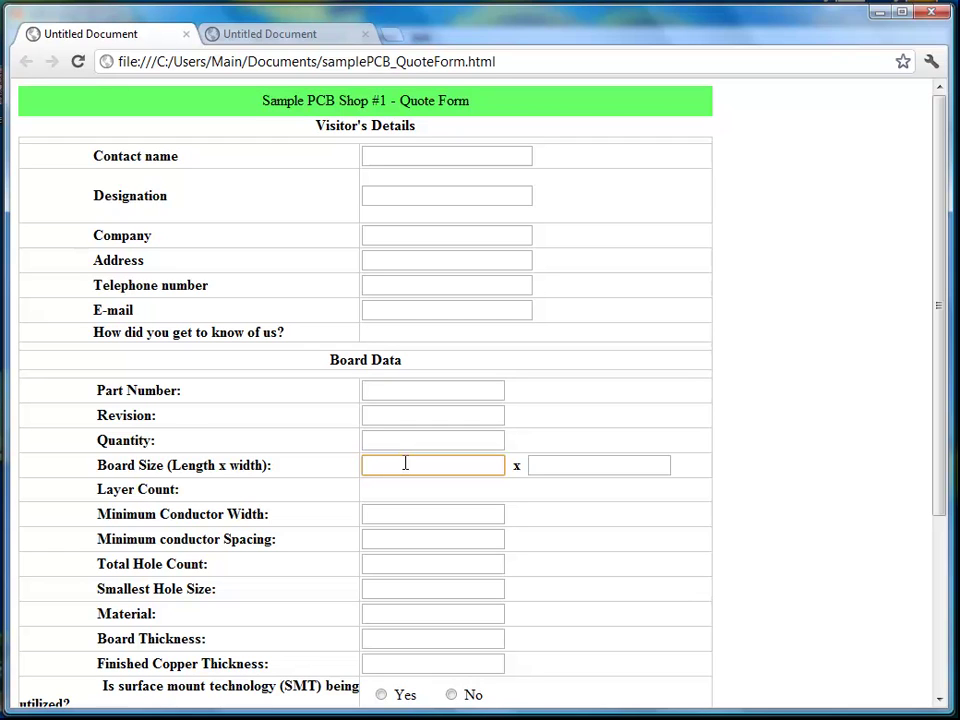
type("6.5")
left_click(536, 469)
type("5.75")
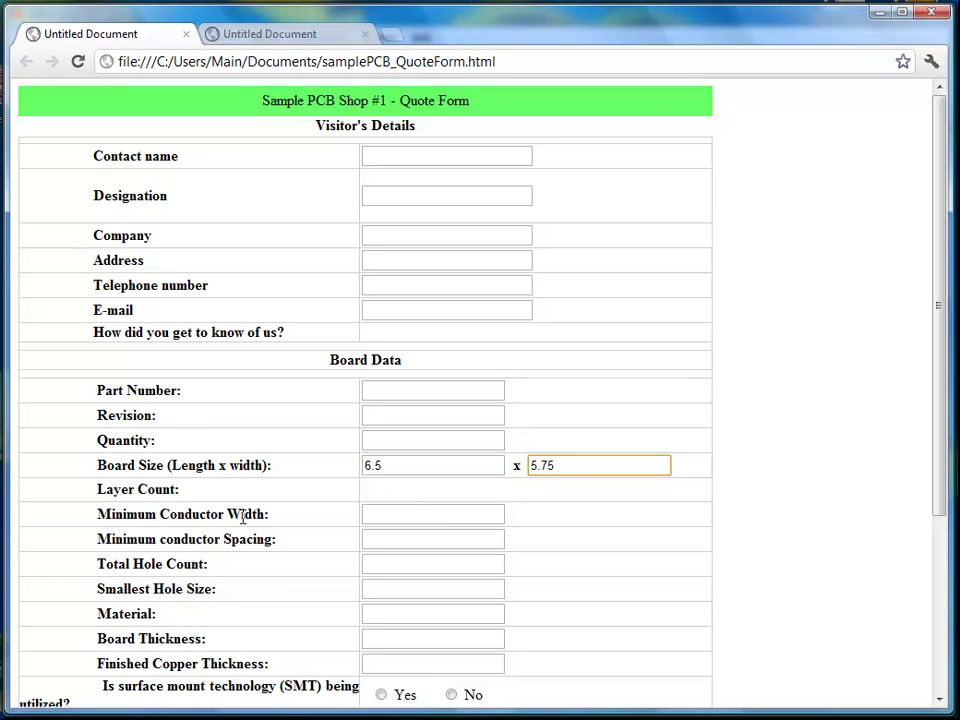
Step: Go over the conductor width, spacing and hole fields, then switch to the Shop #2 quote form
left_click(370, 517)
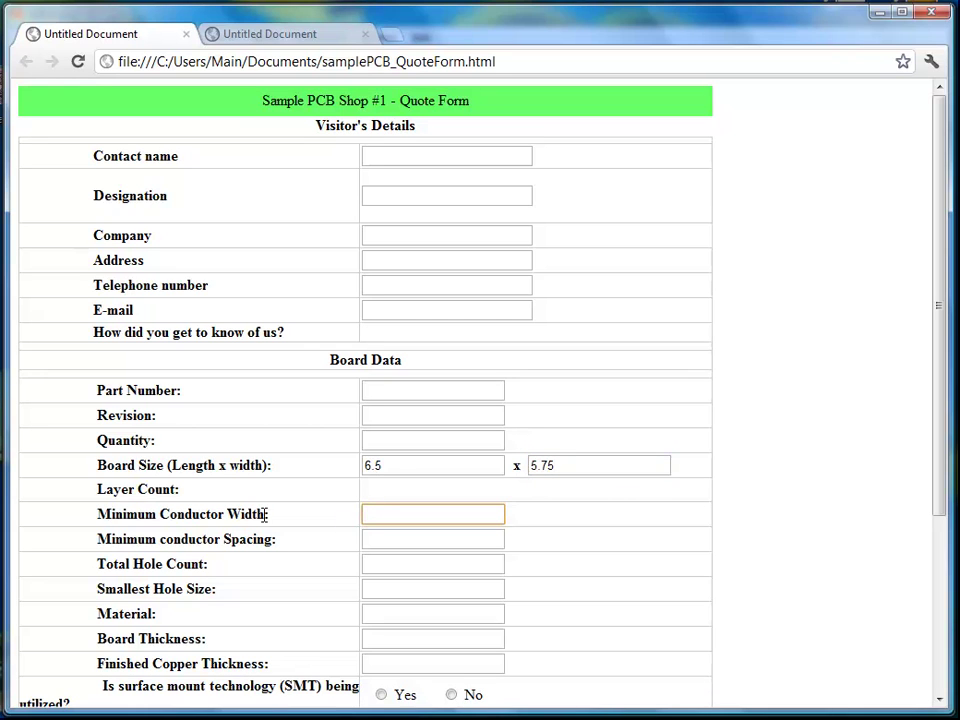
left_click(393, 540)
left_click(373, 561)
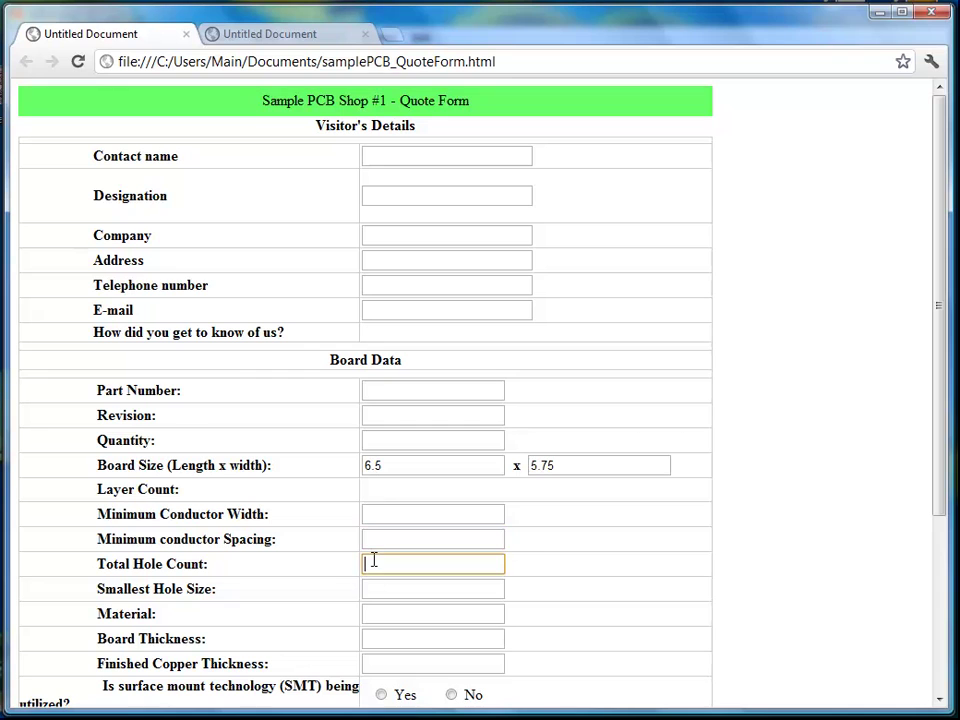
left_click(405, 591)
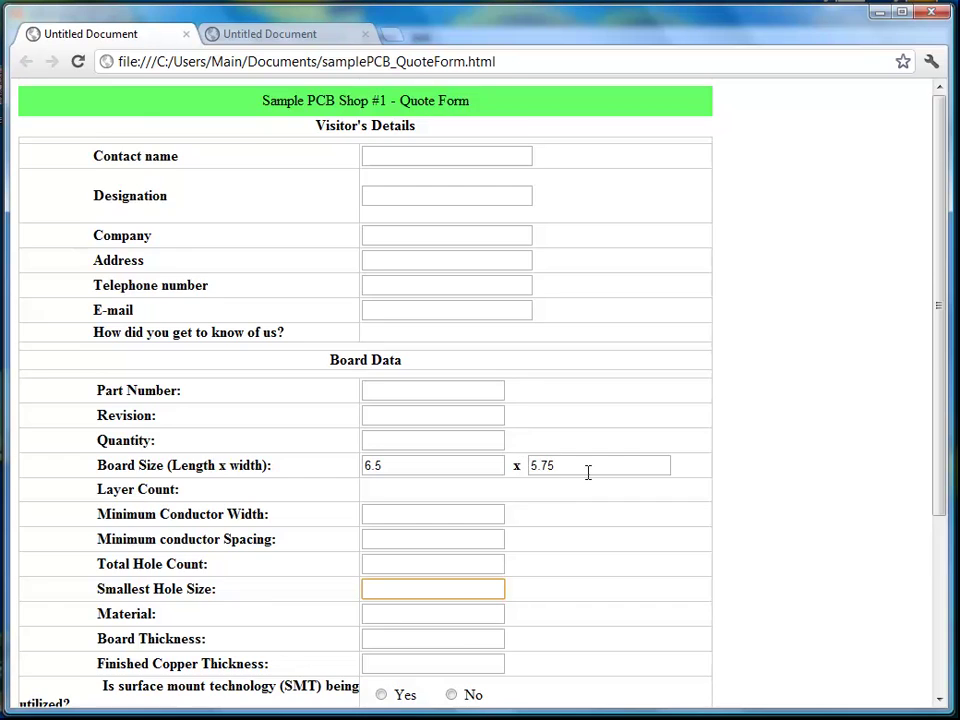
scroll(587, 471, "down", 2)
scroll(588, 472, "down", 1)
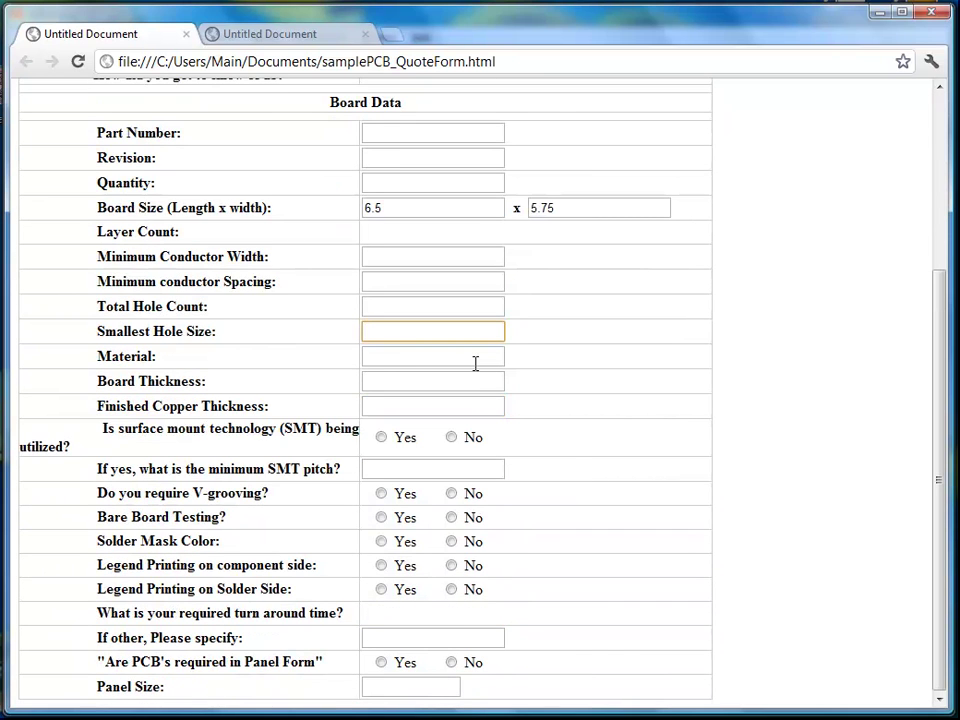
scroll(480, 368, "up", 2)
scroll(480, 368, "up", 1)
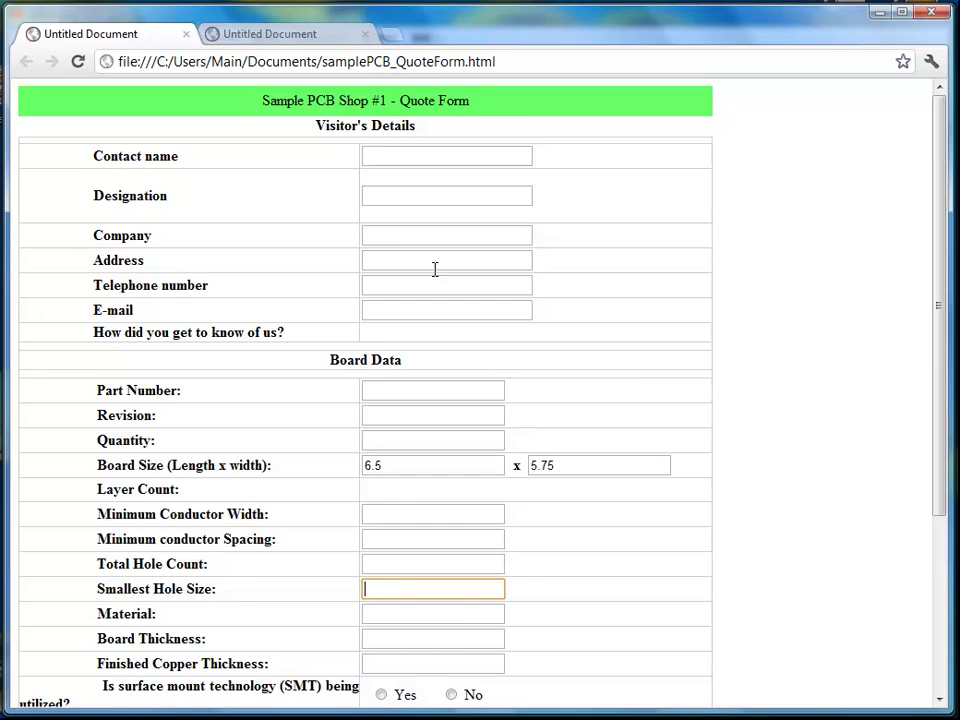
scroll(435, 300, "down", 1)
left_click(320, 36)
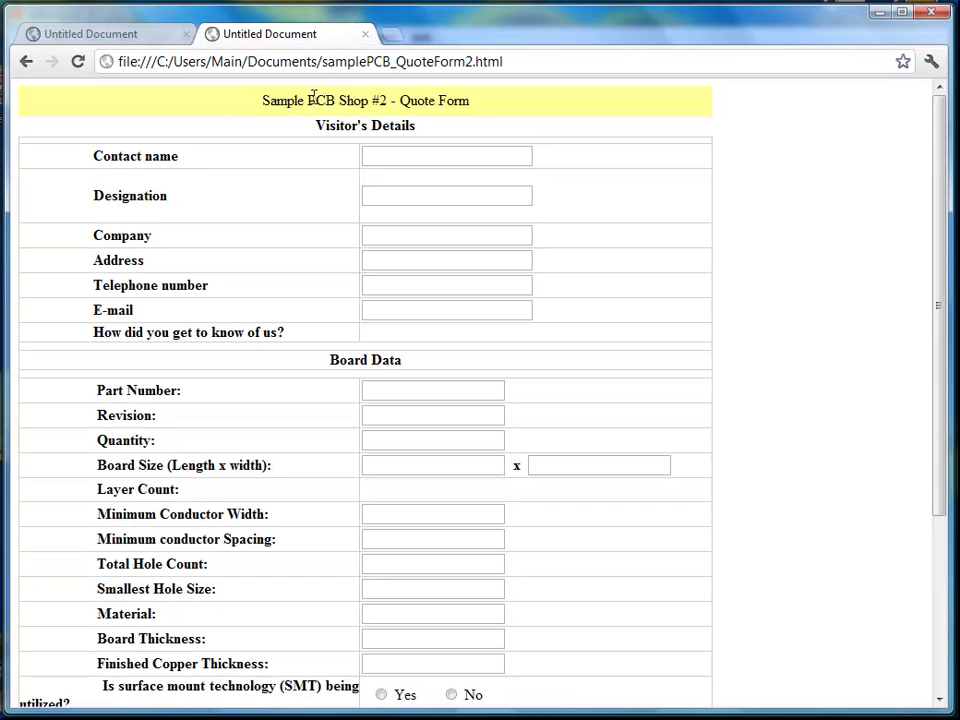
scroll(435, 276, "down", 1)
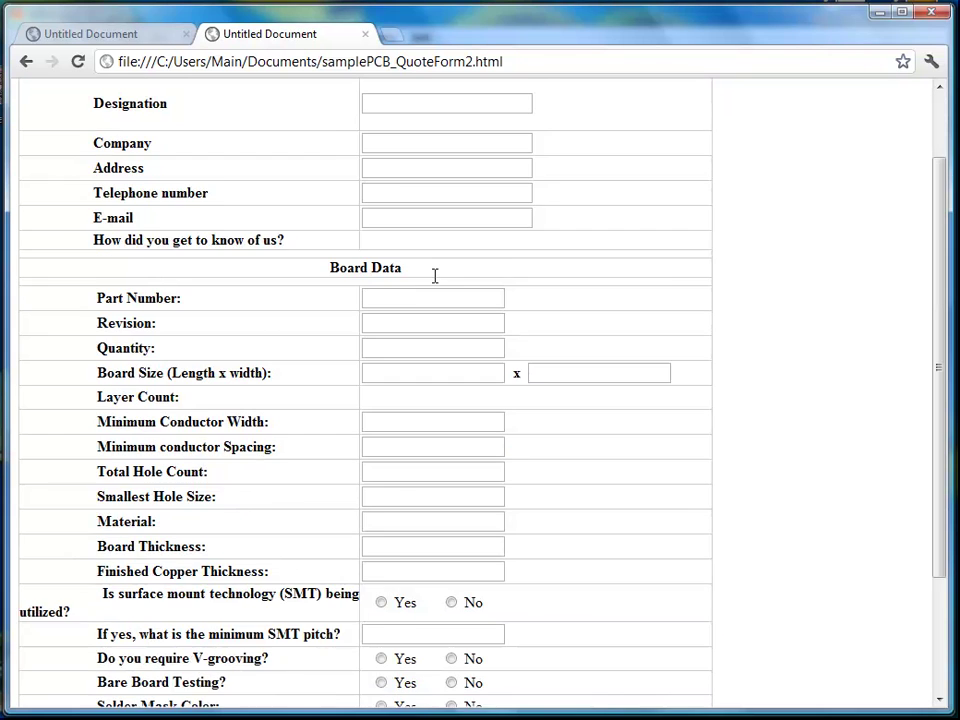
scroll(435, 276, "down", 1)
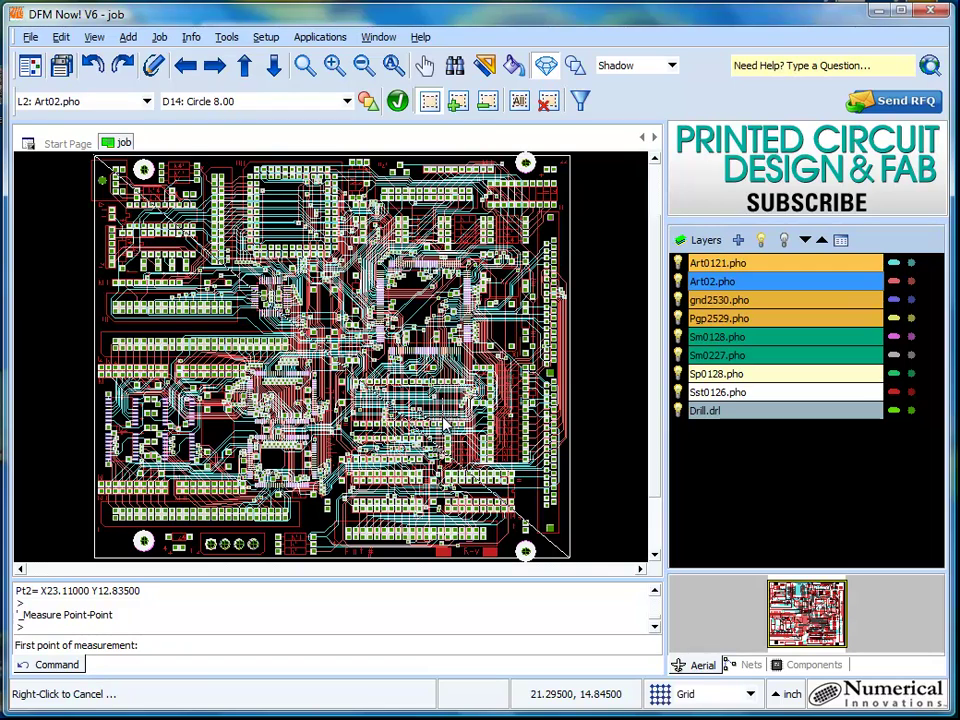
Step: Open the DFM Check dialog via Tools > DFM > DFM Check...
scroll(350, 325, "down", 1)
scroll(360, 325, "up", 1)
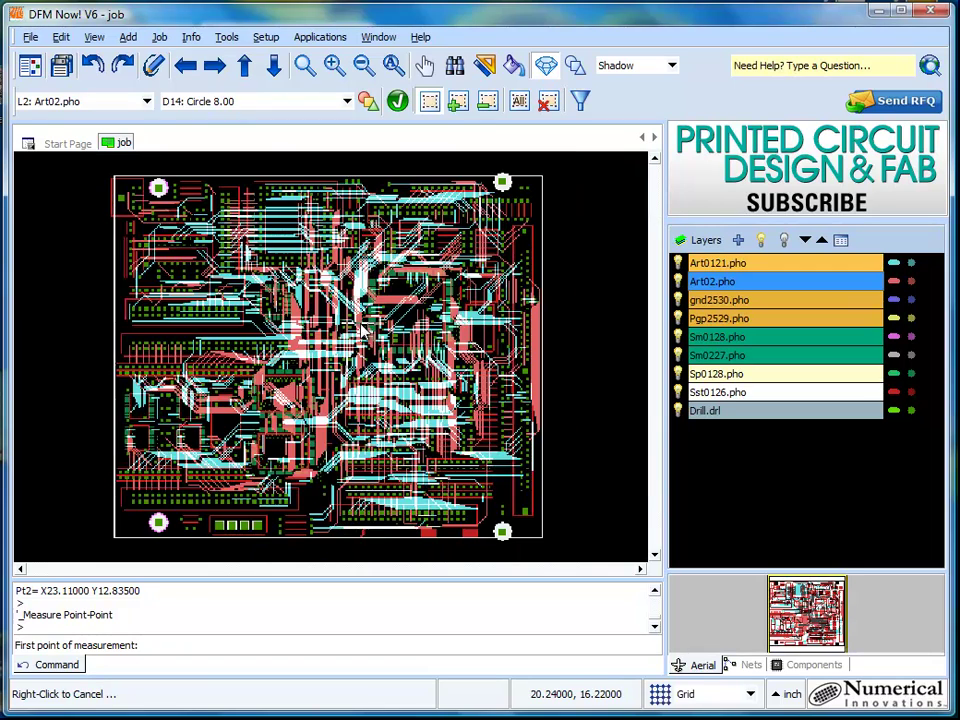
left_click(265, 37)
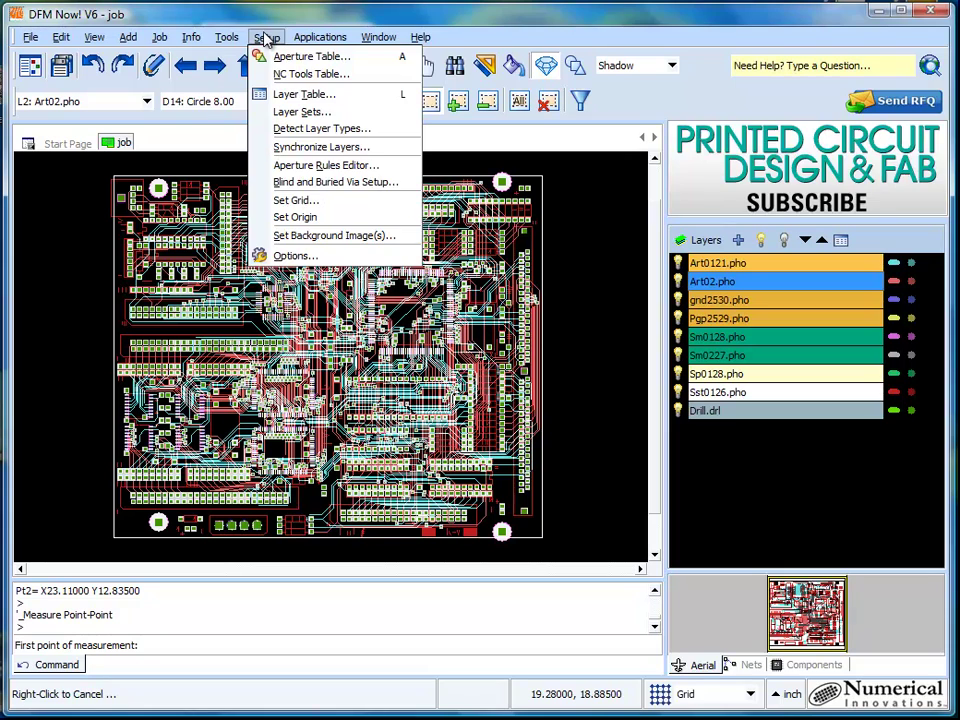
mouse_move(240, 58)
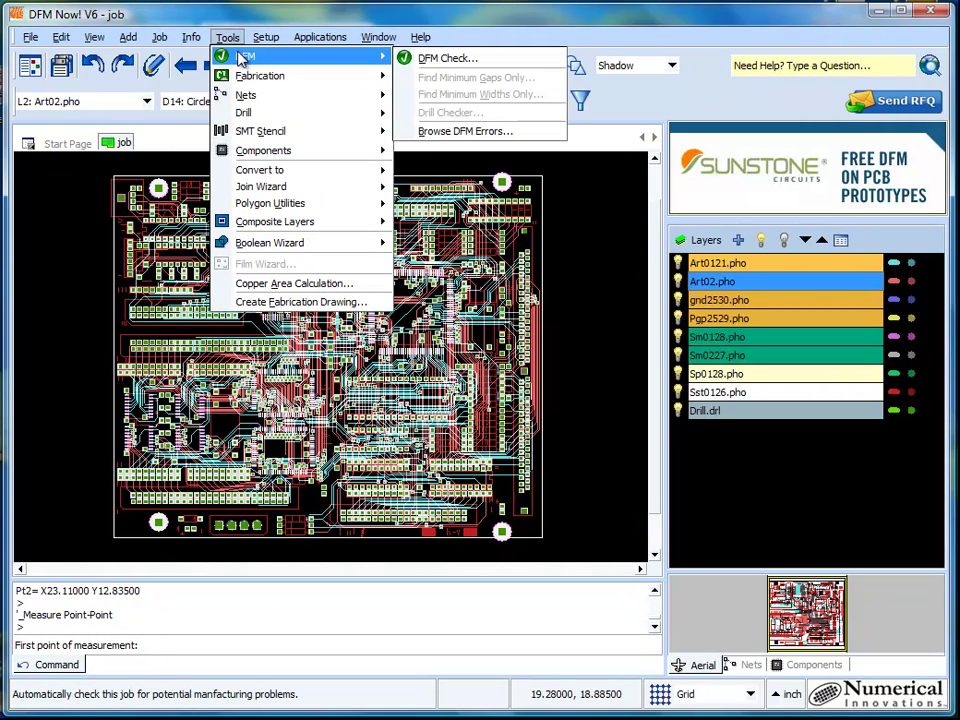
left_click(425, 58)
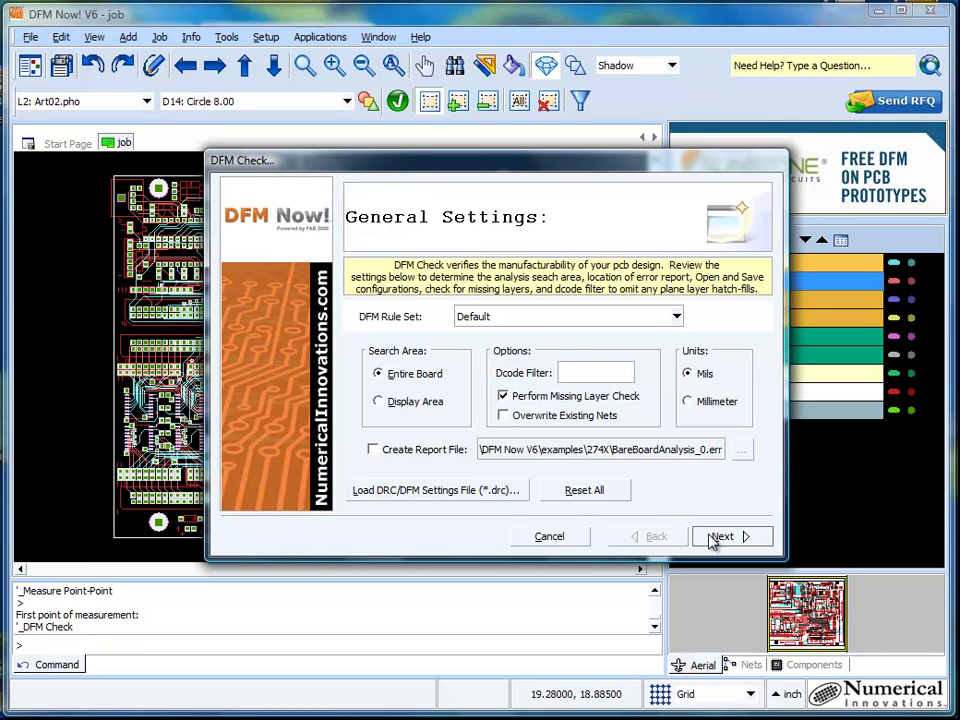
Step: Advance past General Settings (Default rule set, Entire Board, Mils) to the DFM/DRC Checks page
left_click(720, 537)
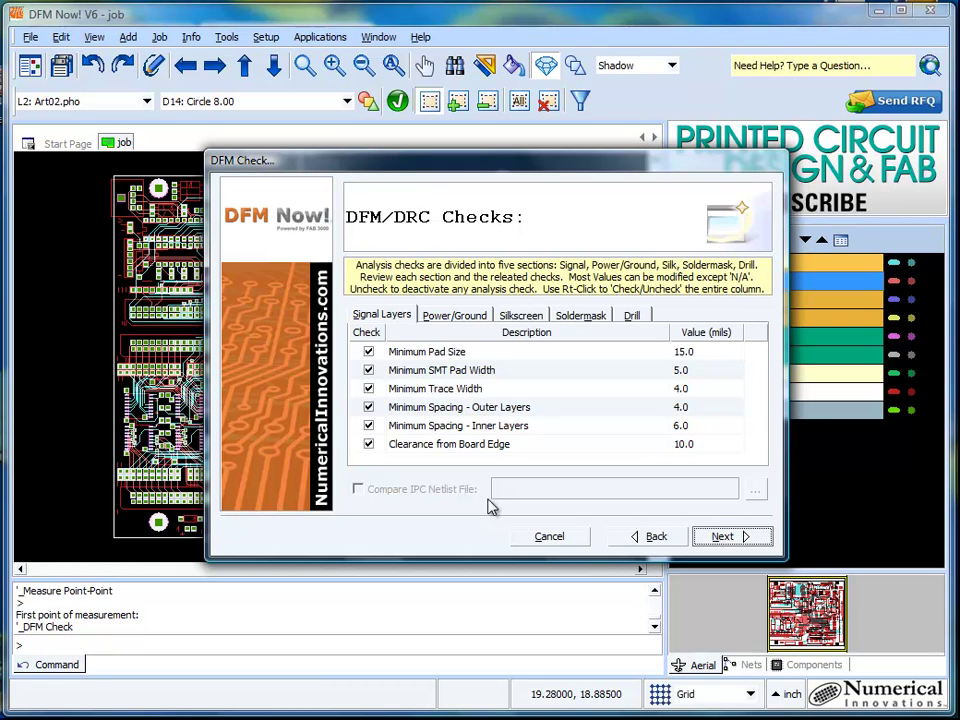
Step: Run the DFM check, which completes in 9.57 seconds with 3 Inner Plane Clearance violations
left_click(724, 536)
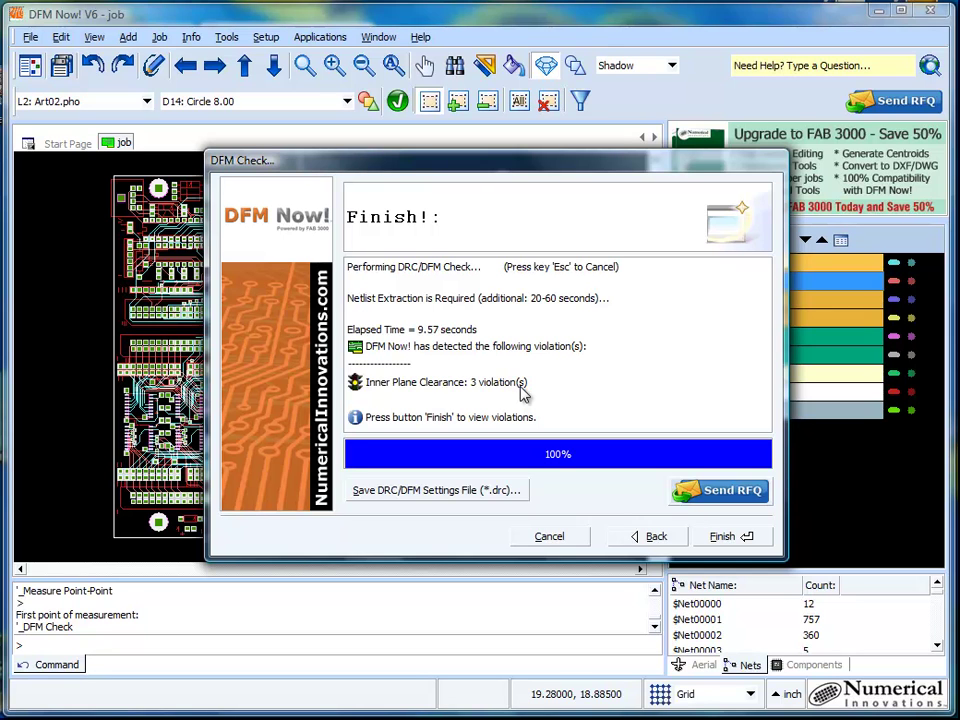
Step: Step through the Inner Plane Clearance violations, close the browser, show all layers and fit the full board
left_click(728, 537)
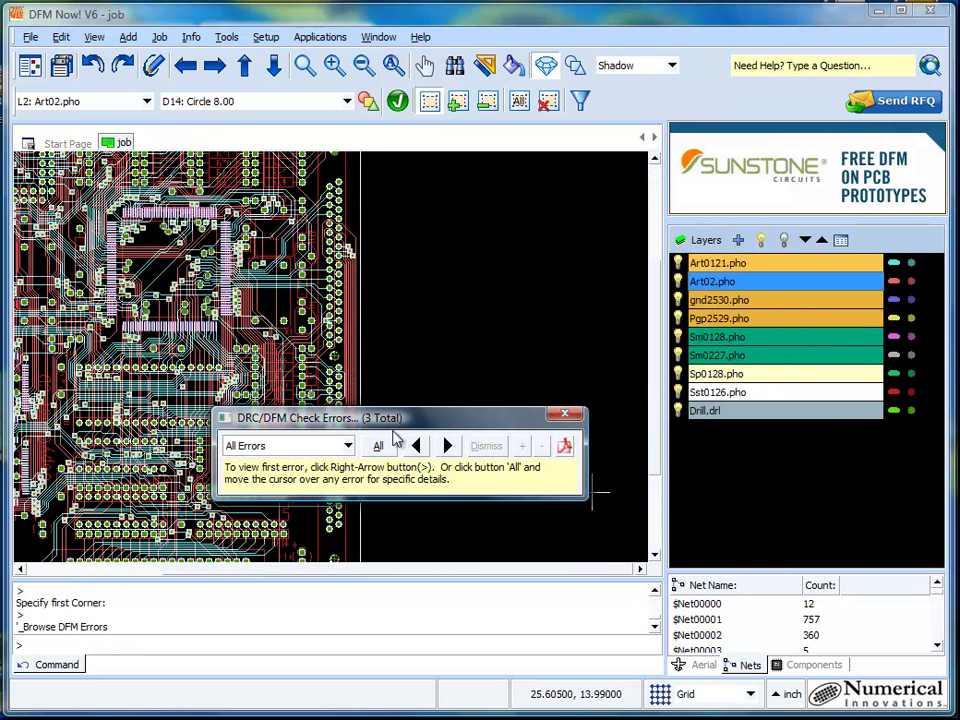
left_click(348, 446)
left_click(335, 446)
left_click(447, 446)
left_click(448, 446)
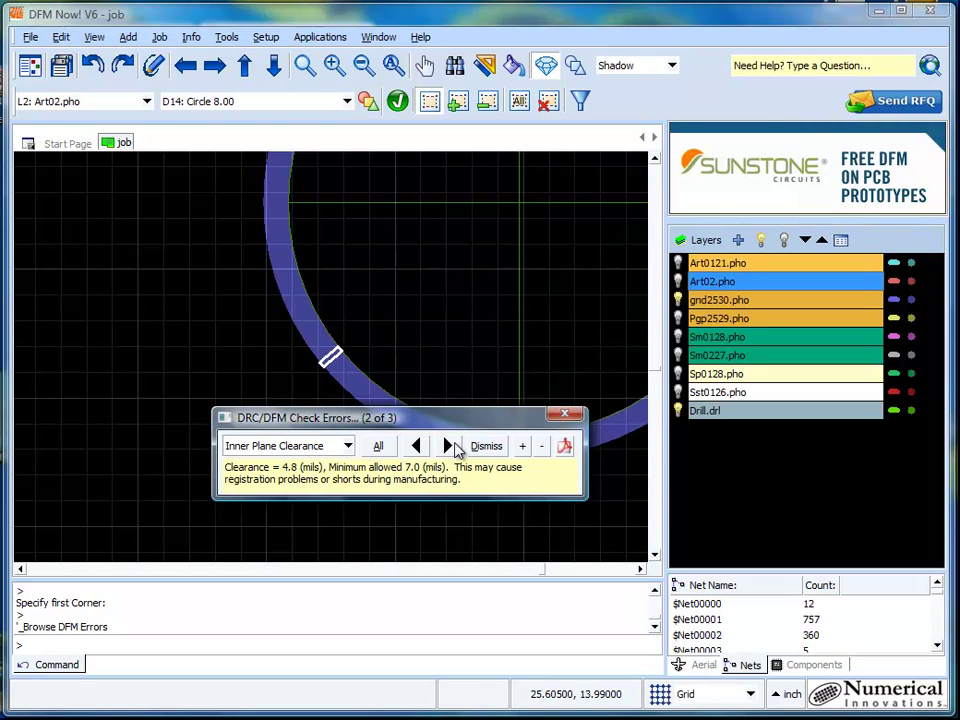
left_click(564, 413)
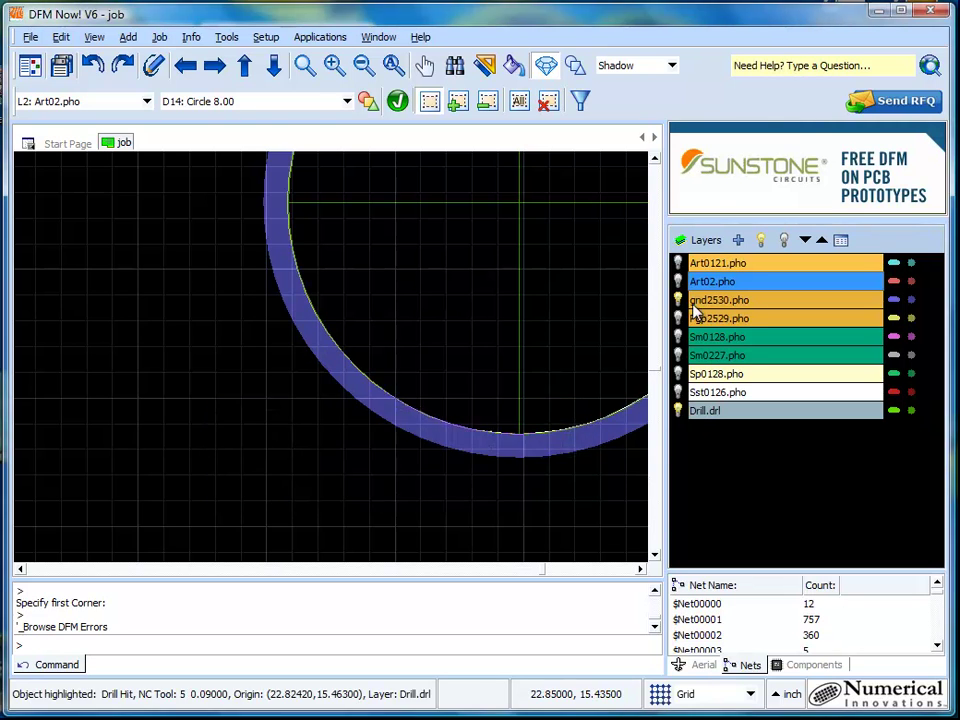
left_click(760, 240)
left_click(394, 66)
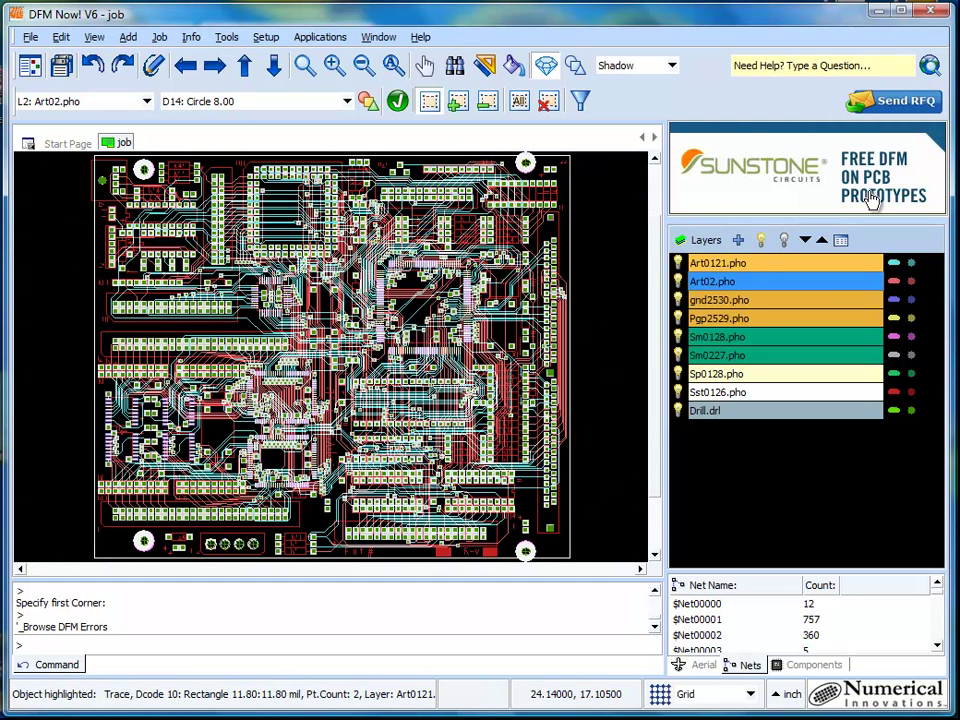
Step: Start Send RFQ and enter the contact's full name, e-mail address and company name
left_click(916, 106)
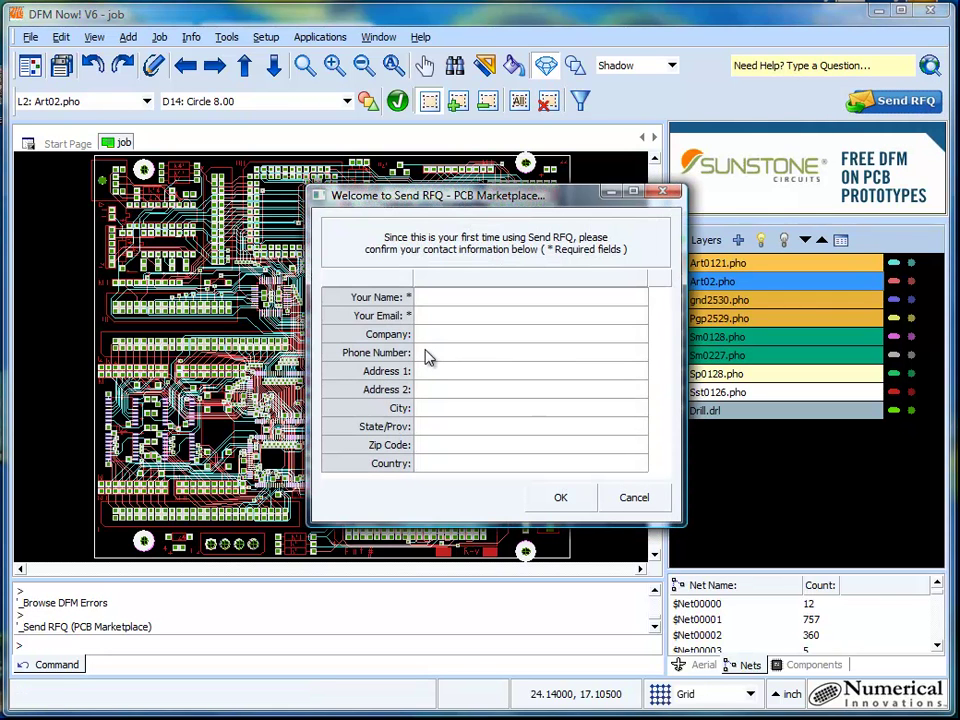
left_click(428, 296)
left_click(467, 315)
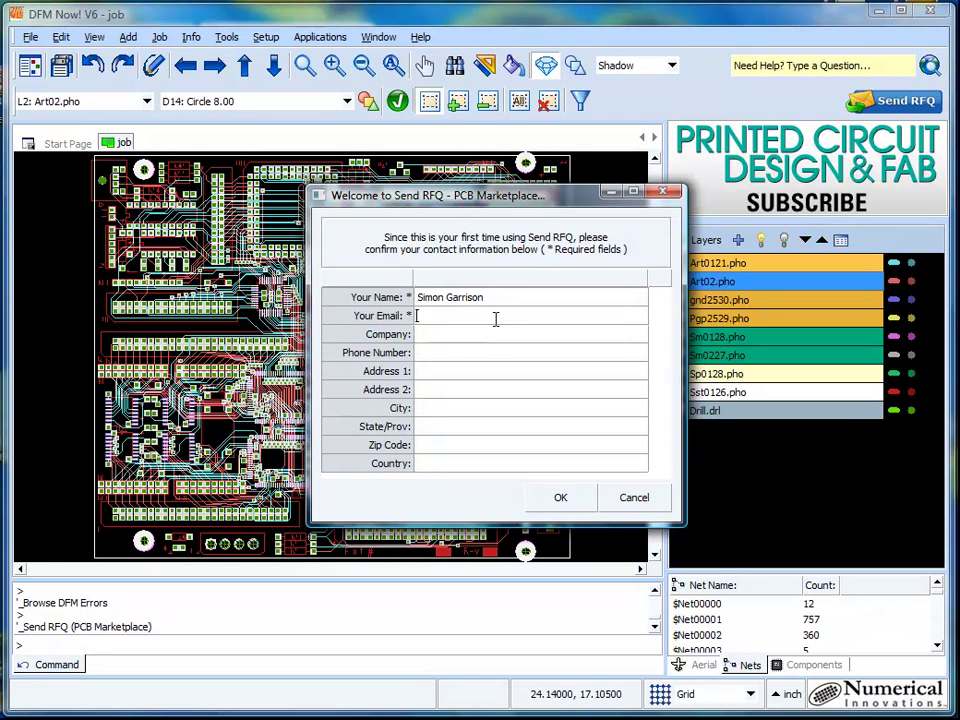
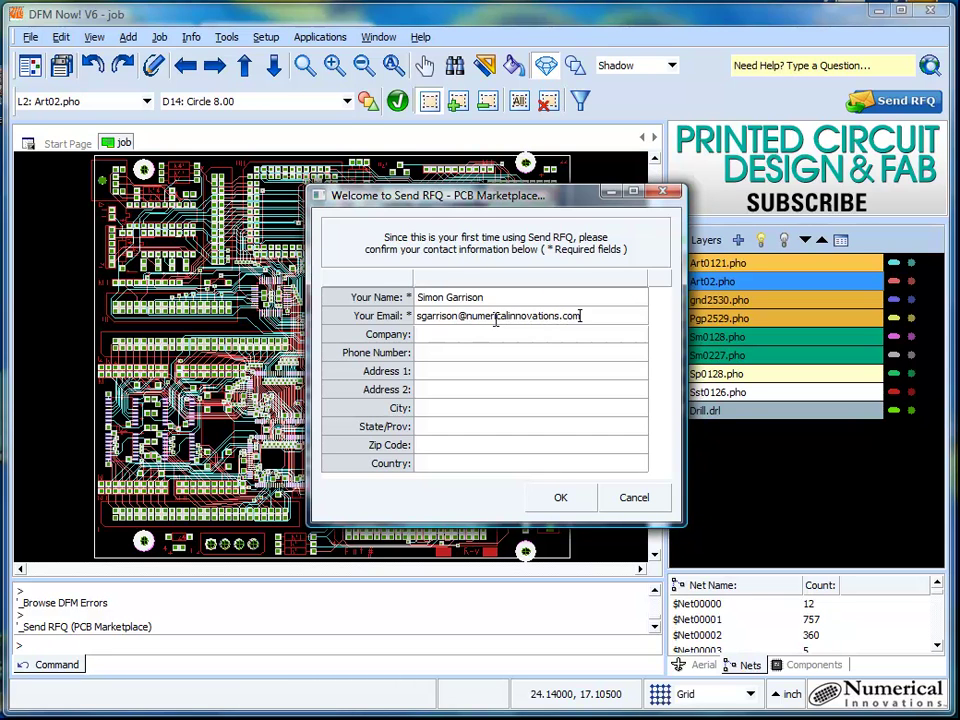
left_click(475, 335)
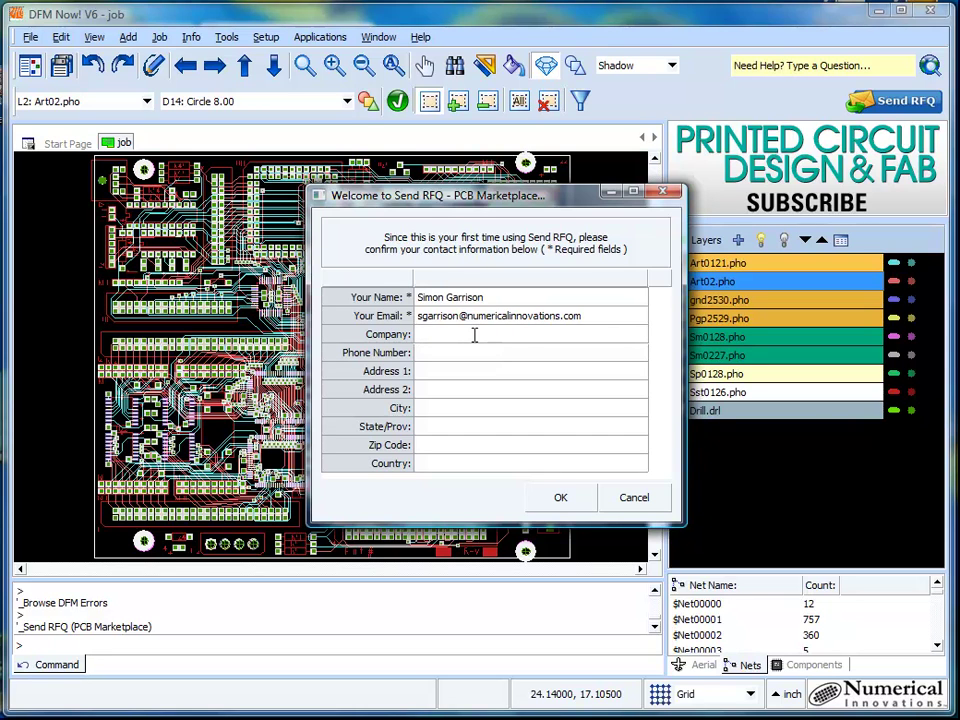
type("Numerical innovations")
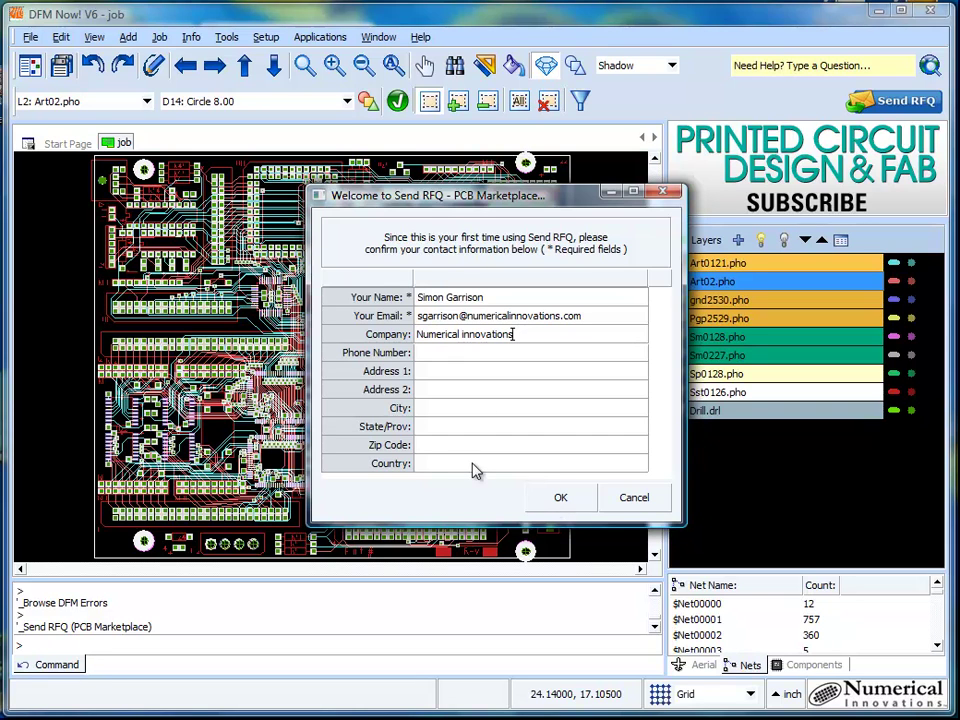
Step: Accept the contact details to open Send RFQ Step 1 of 2
left_click(561, 498)
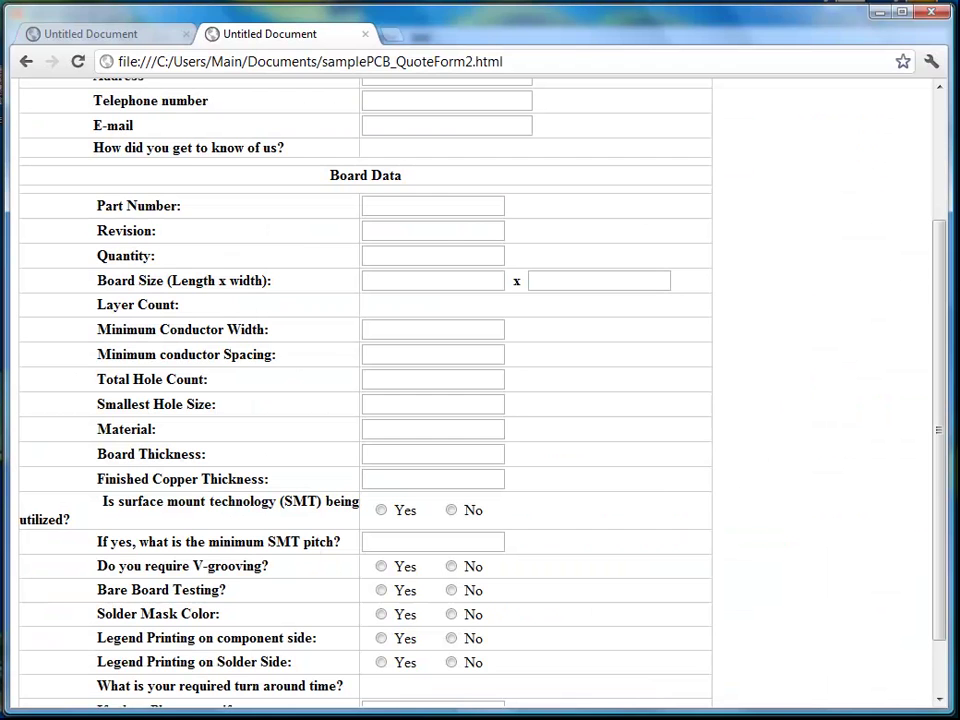
scroll(457, 253, "up", 3)
scroll(384, 300, "down", 2)
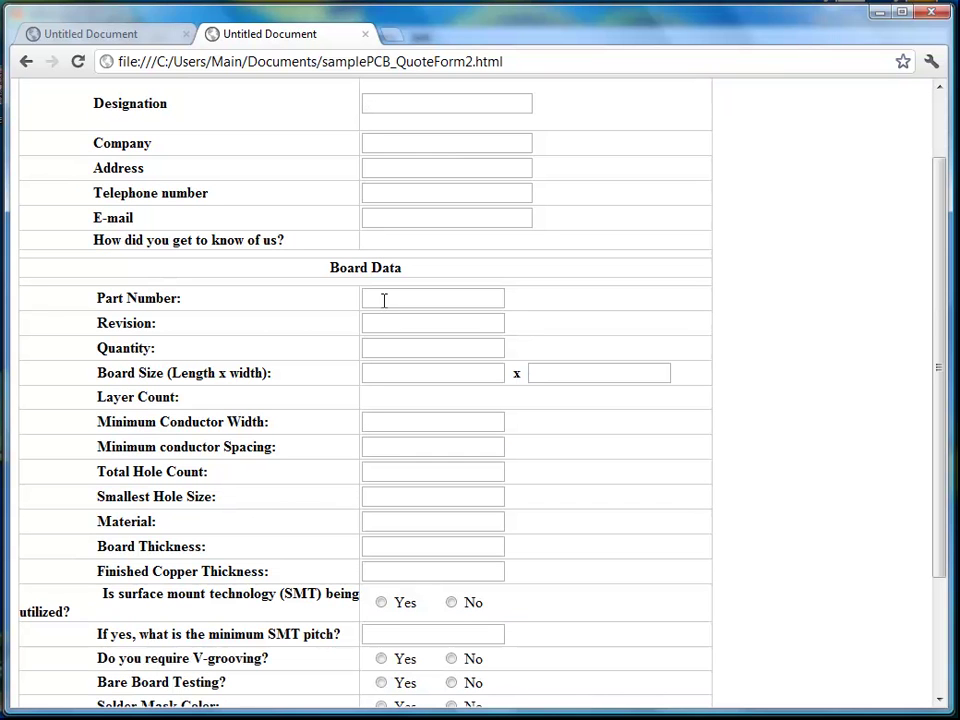
left_click(384, 298)
left_click(394, 374)
left_click(406, 447)
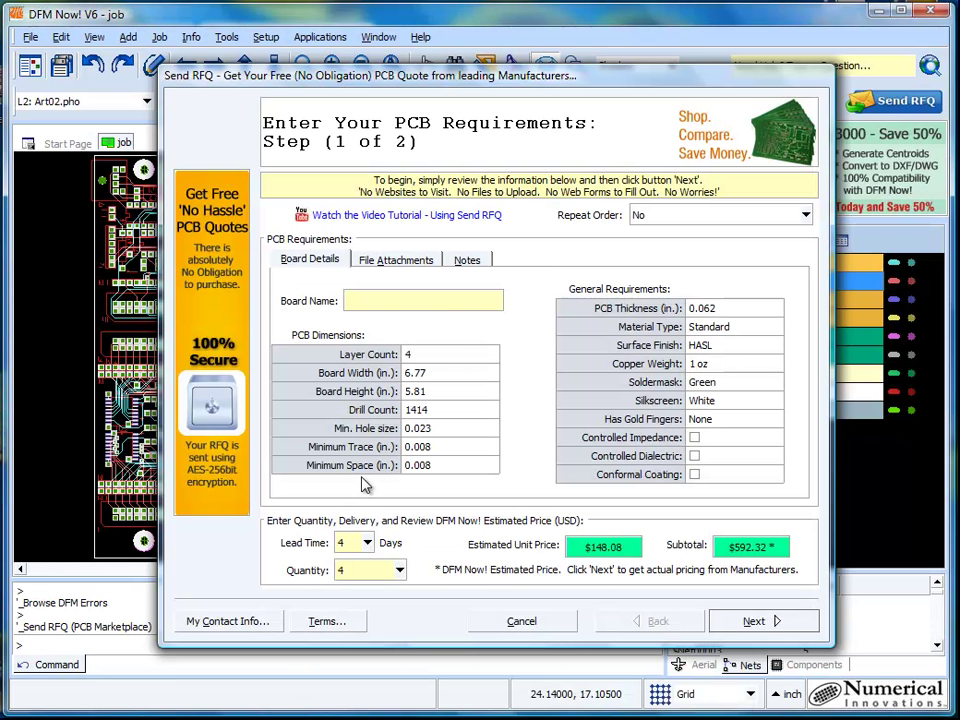
Step: Name the board 'Test Board 332 Rev. A' with a 3-day lead time and quantity 10
left_click(396, 298)
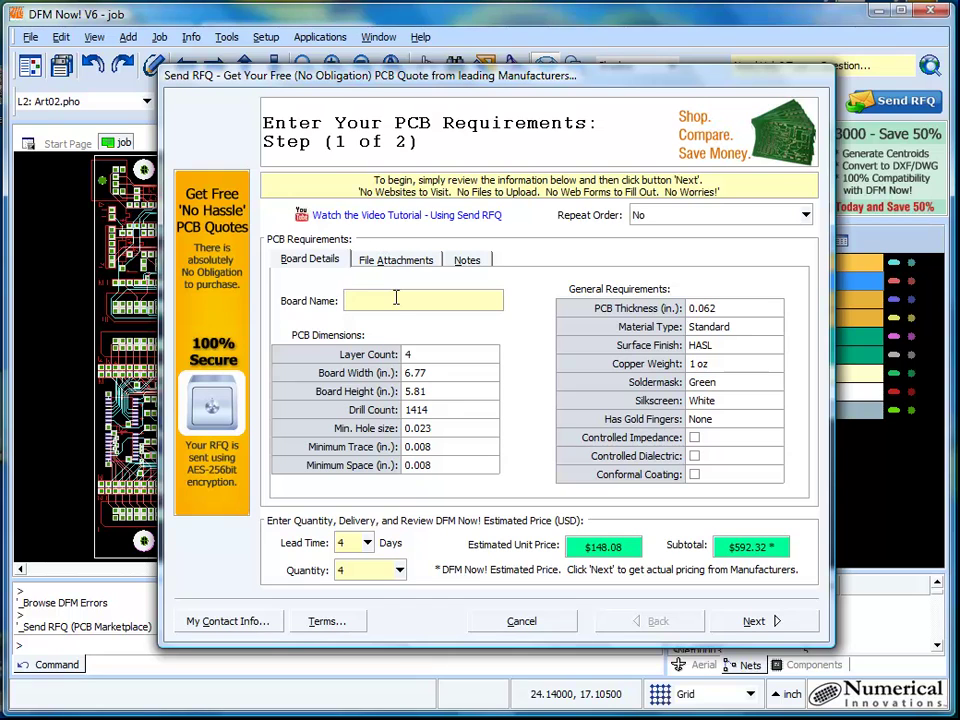
type("Test Board1")
type("32 Rev. A")
left_click(367, 543)
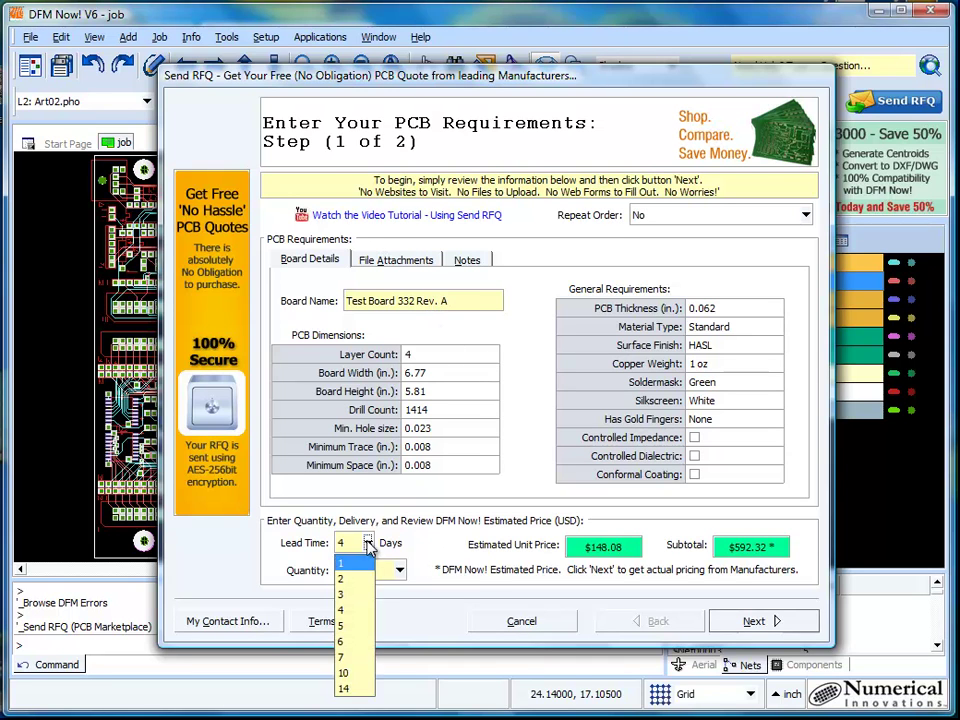
left_click(345, 594)
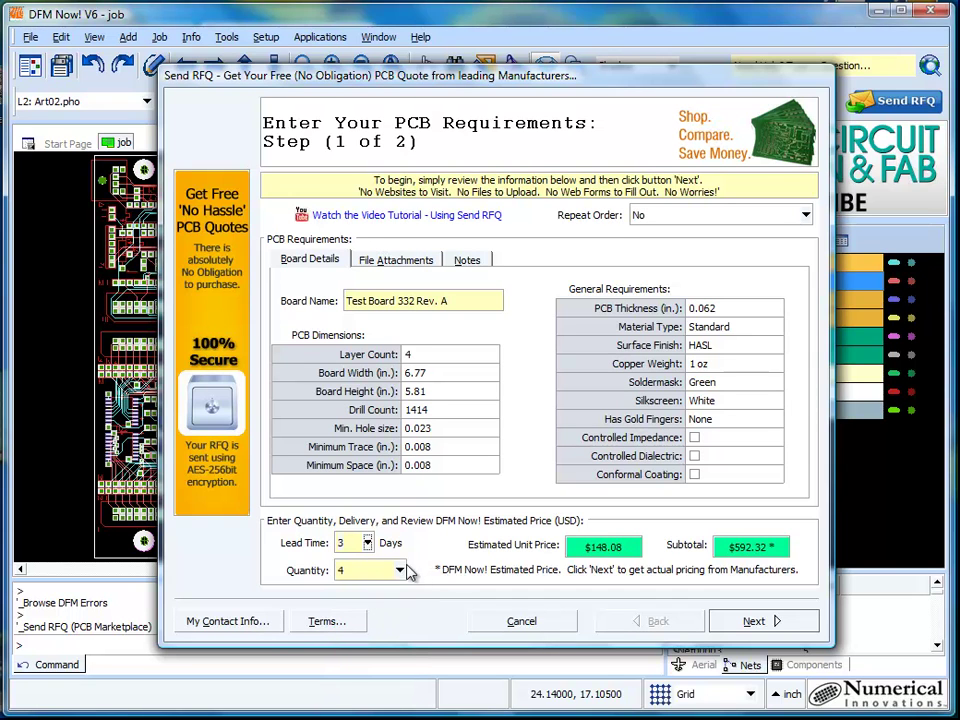
left_click(399, 570)
left_click(379, 666)
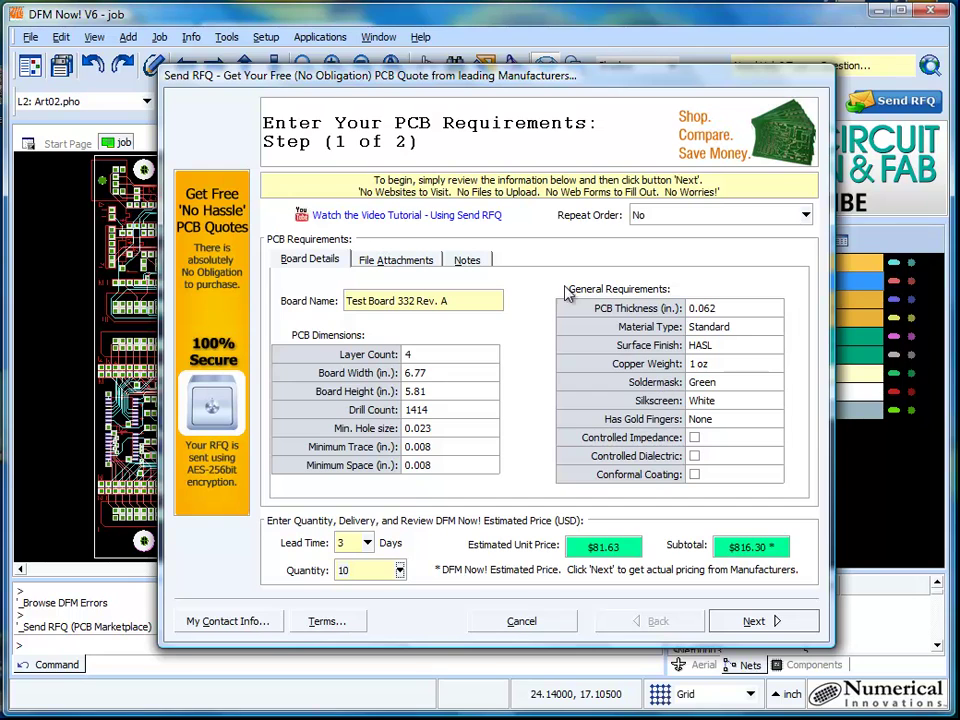
Step: Turn off 'Send these files to PCB Manufacturer(s)' under File Attachments, then return to Board Details
left_click(415, 262)
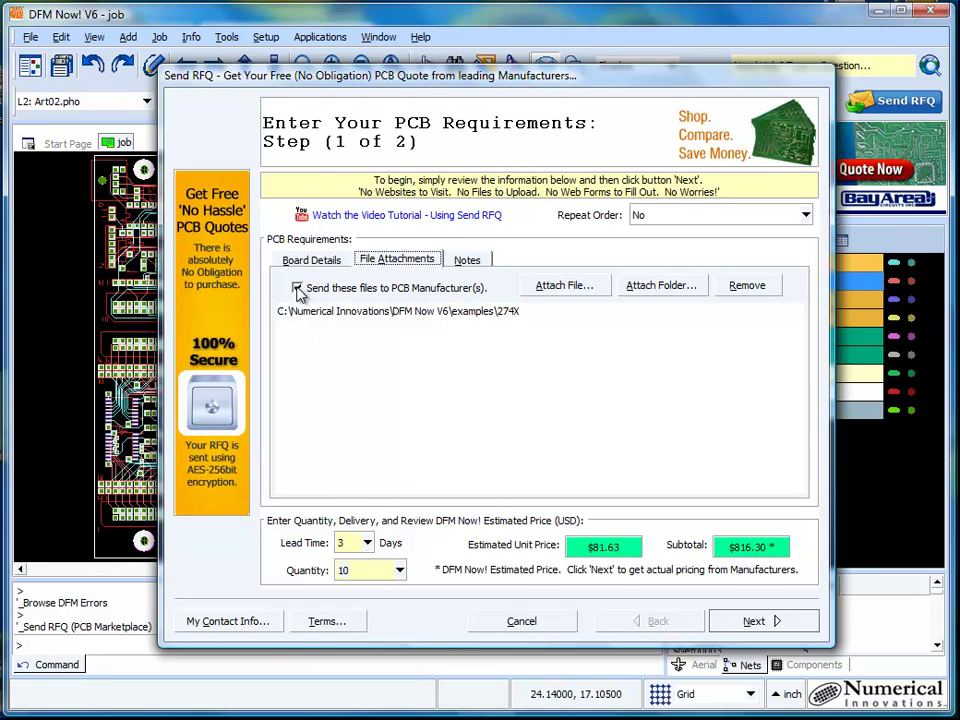
left_click(297, 288)
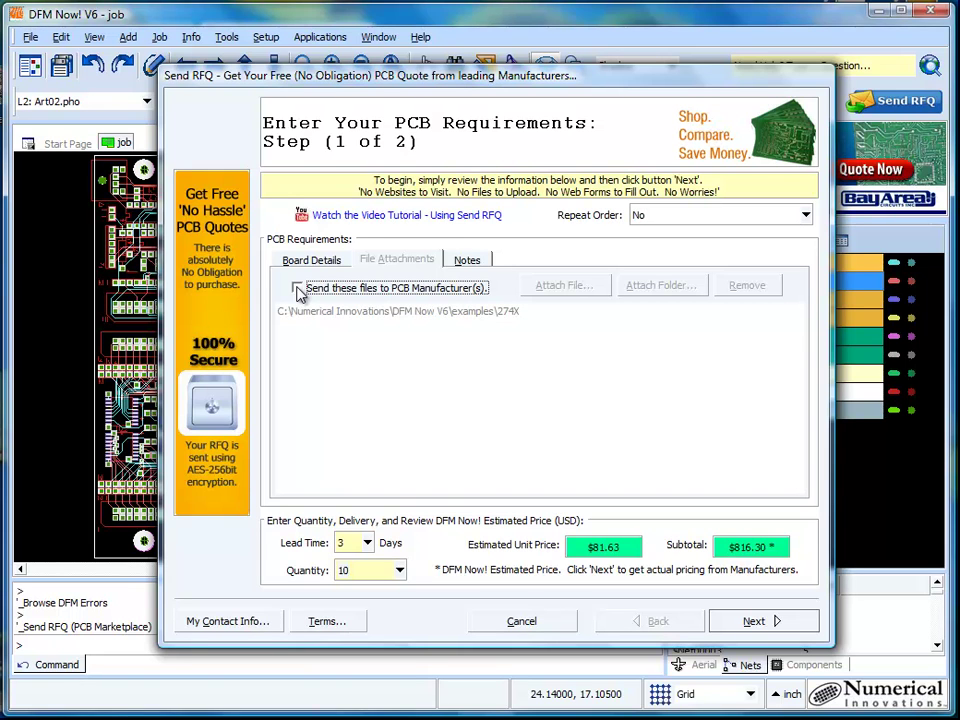
left_click(311, 260)
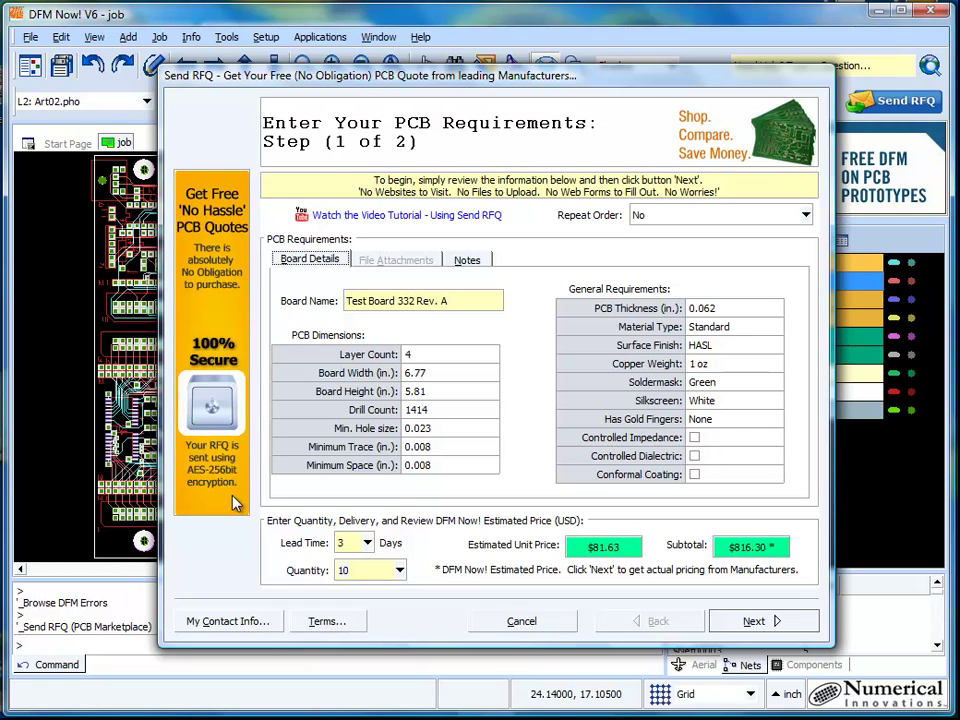
left_click(466, 259)
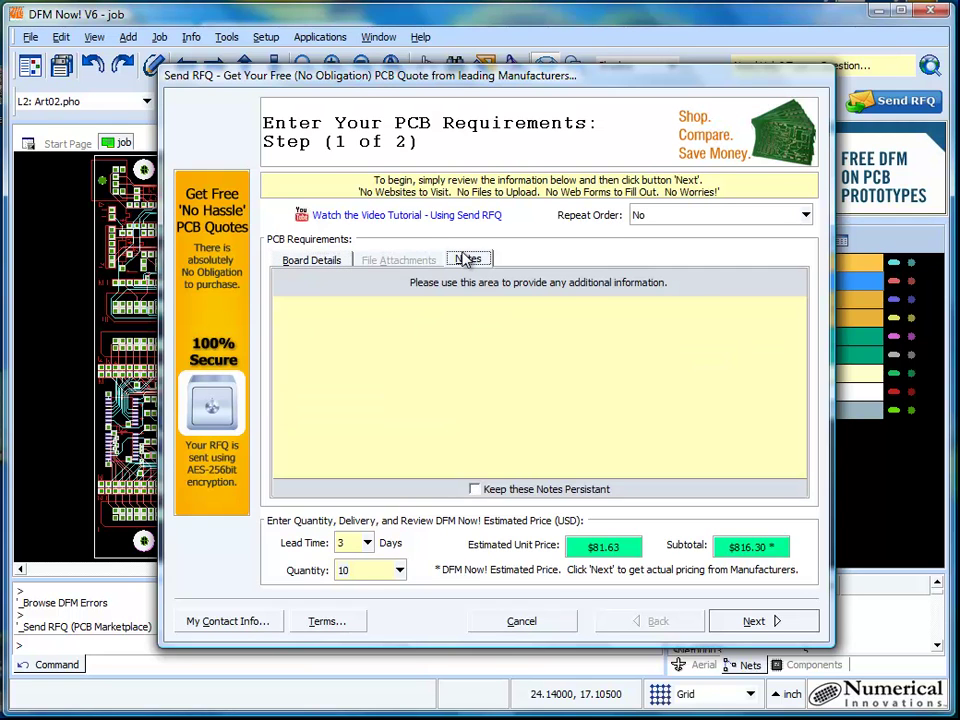
left_click(323, 263)
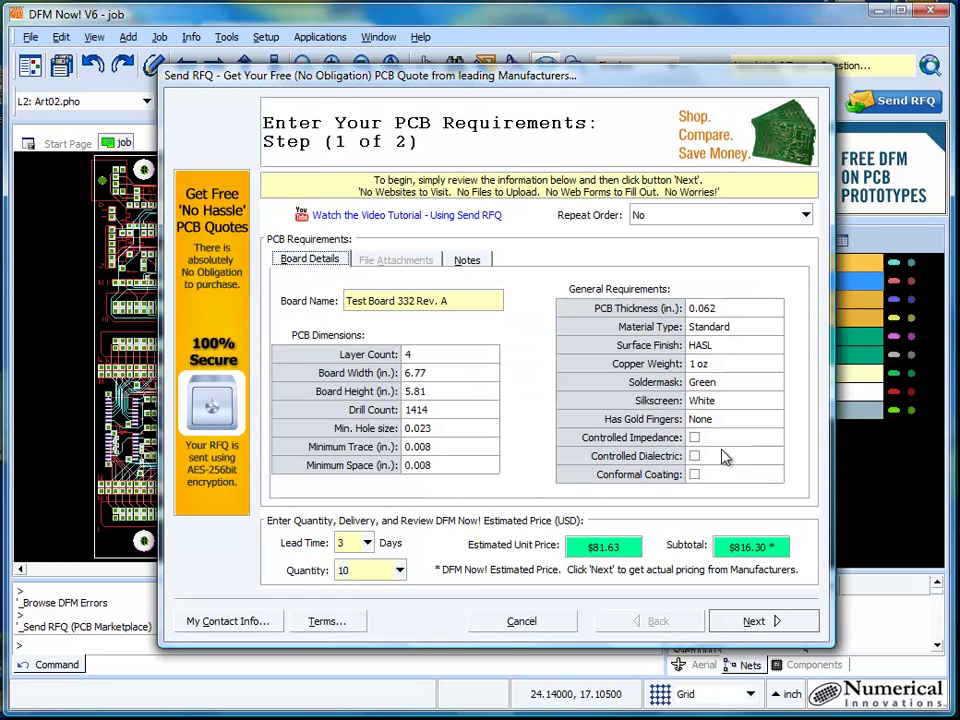
left_click(741, 307)
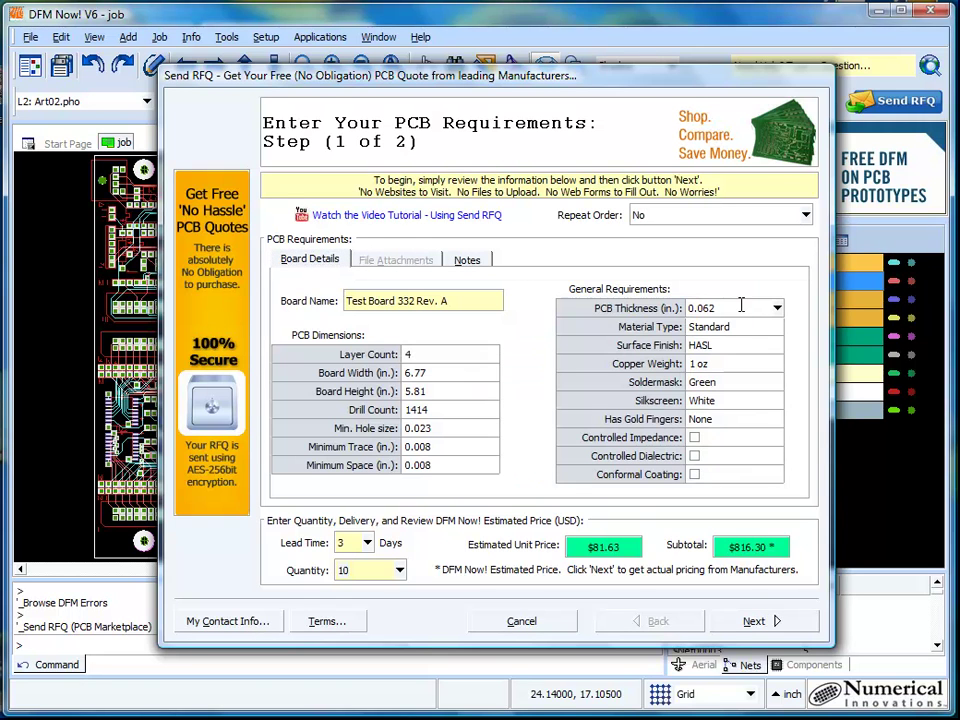
left_click(777, 308)
left_click(777, 308)
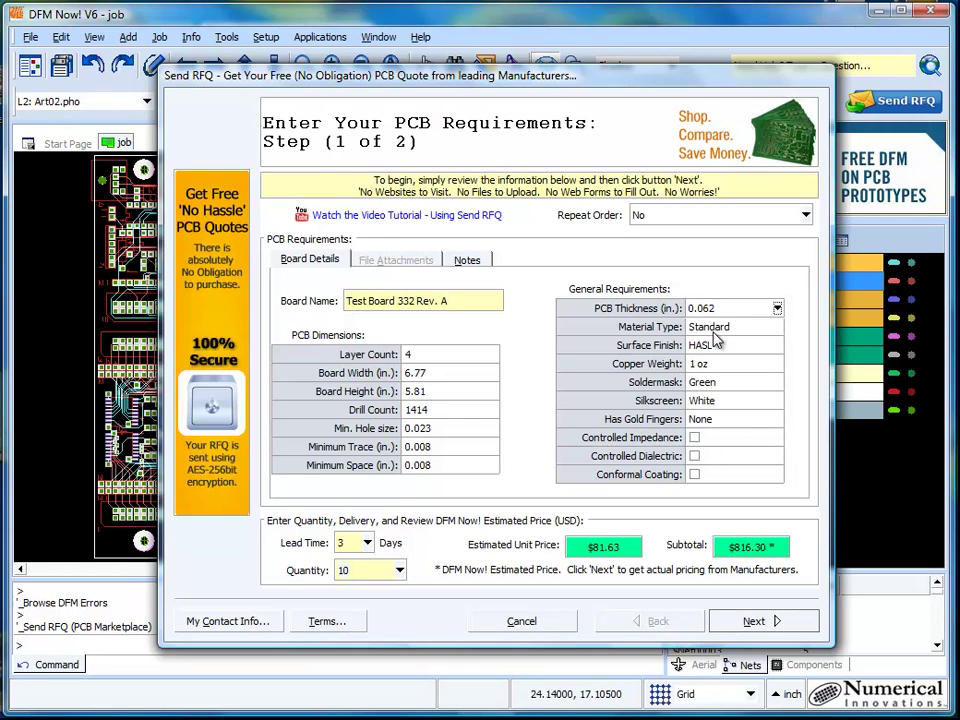
left_click(727, 399)
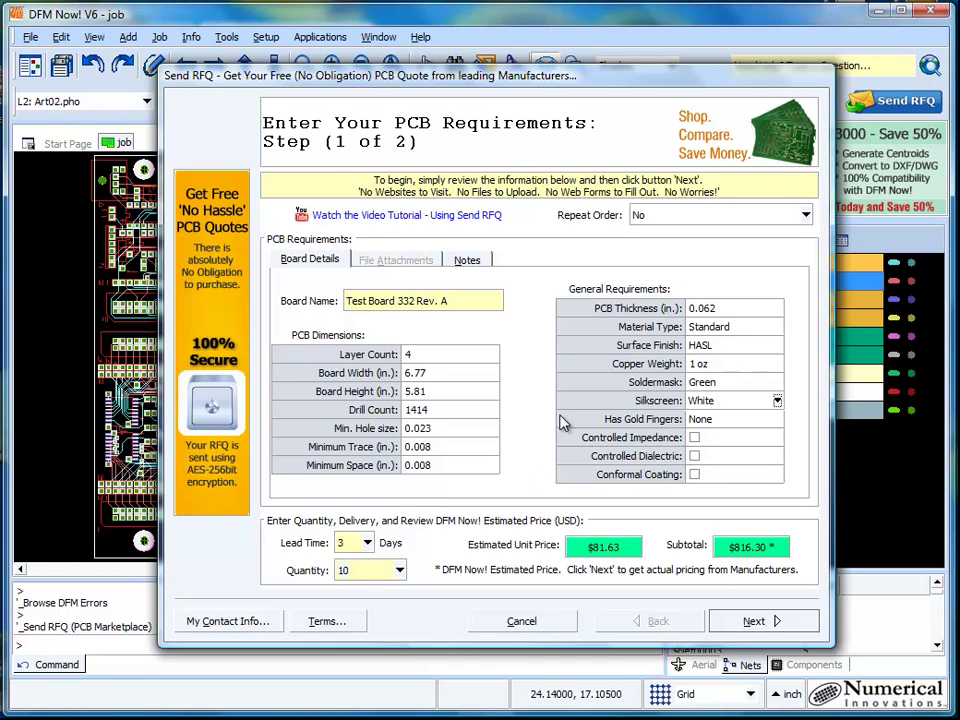
Step: Advance to RFQ Step 2 and deselect Amitron Corporation, Custom Circuit Boards and Fine Circuits
left_click(768, 621)
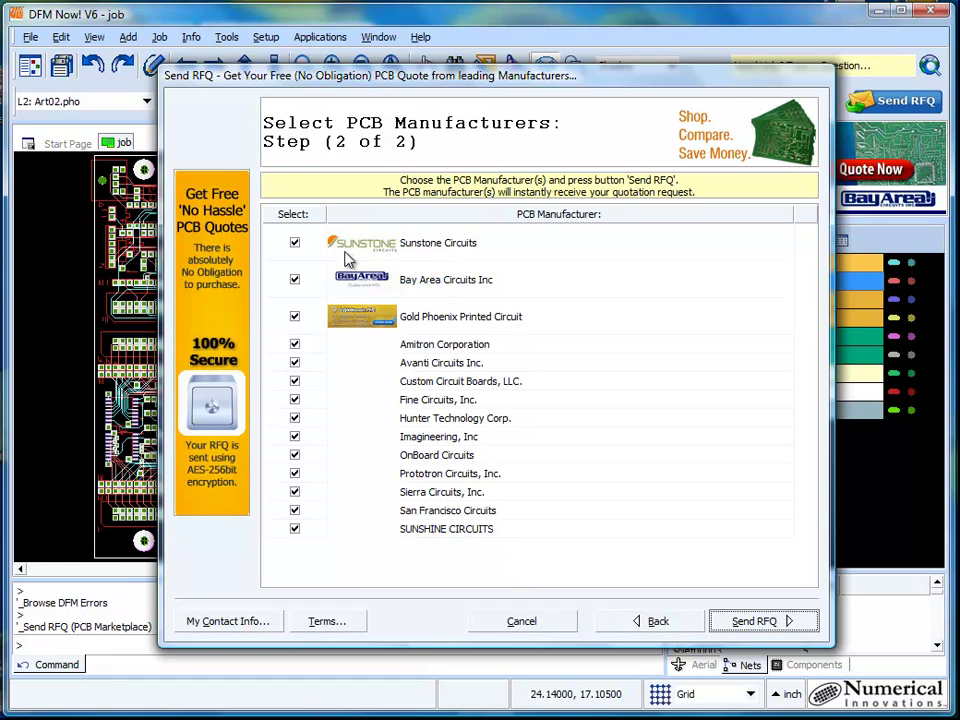
left_click(295, 243)
left_click(296, 243)
left_click(295, 344)
left_click(295, 381)
left_click(295, 399)
Step: Deselect Imagineering, Prototron, San Francisco Circuits, SUNSHINE CIRCUITS, Hunter Technology, OnBoard and Sierra Circuits
left_click(295, 437)
left_click(295, 473)
left_click(295, 510)
left_click(295, 528)
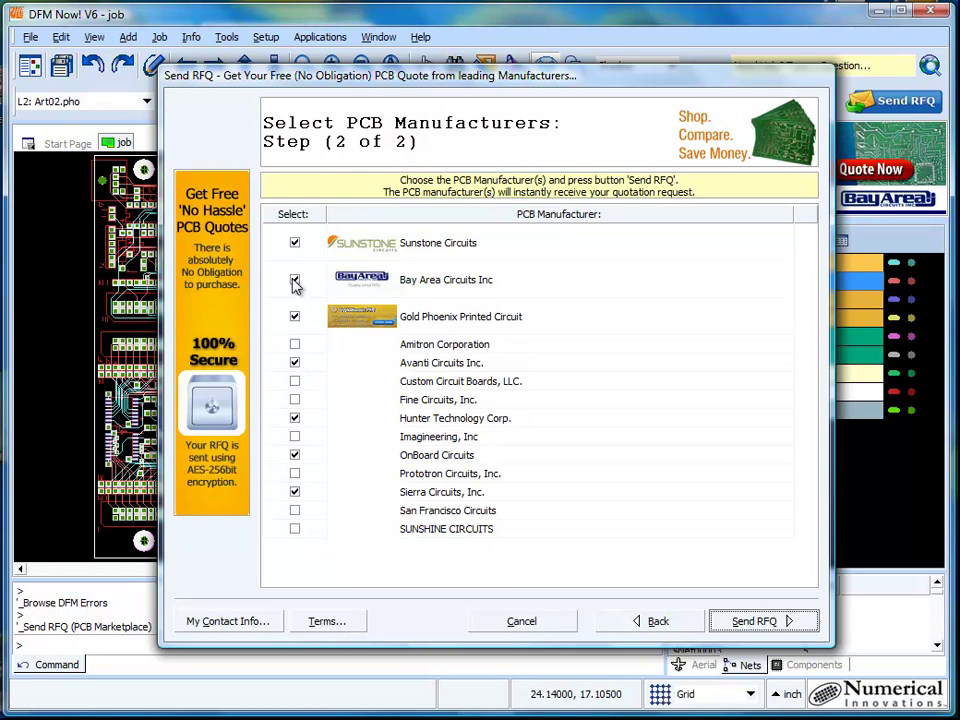
left_click(295, 418)
left_click(295, 455)
left_click(295, 492)
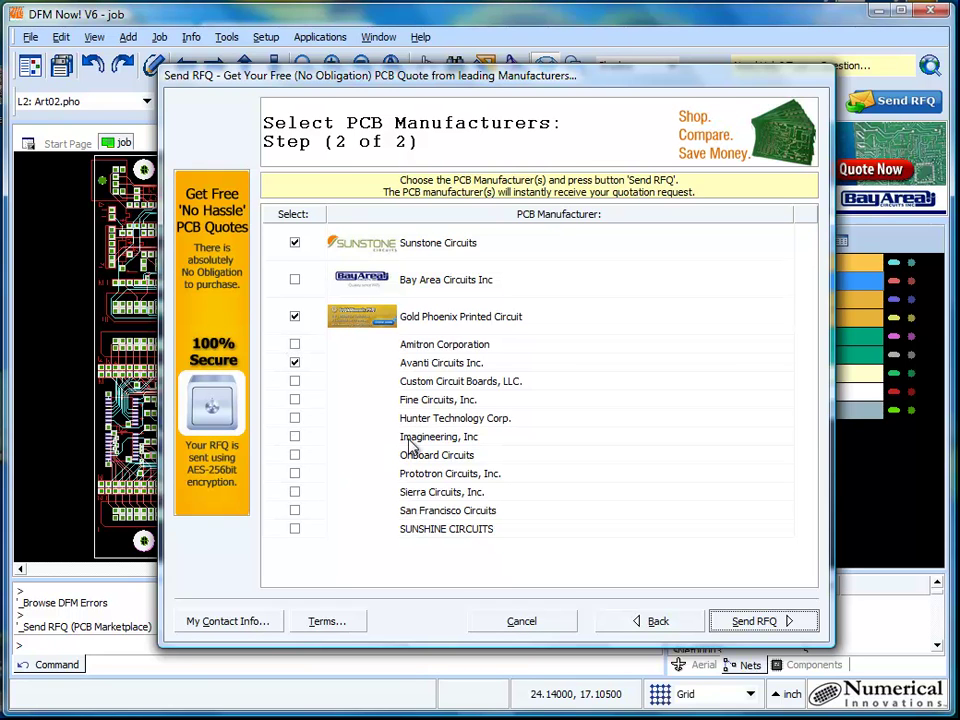